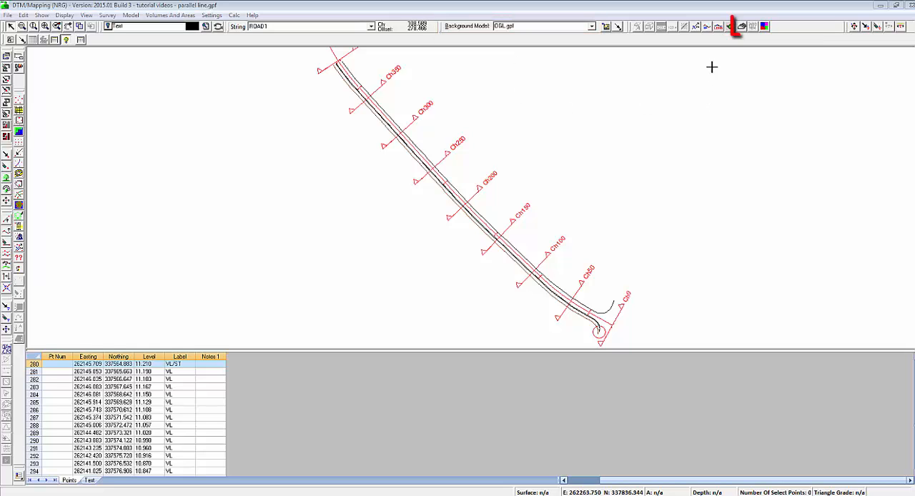
Cut a section across the road near Ch250 and inspect the CR, CL, KL, VL and EMB points
click(742, 27)
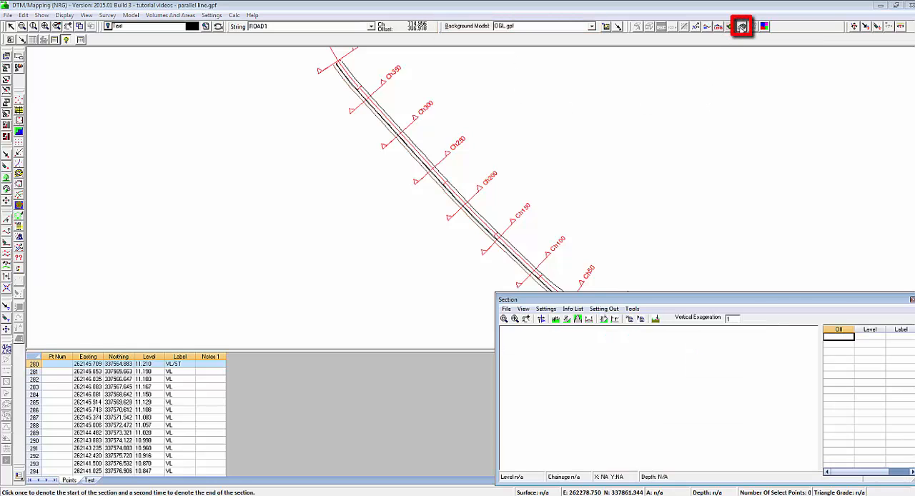
click(433, 183)
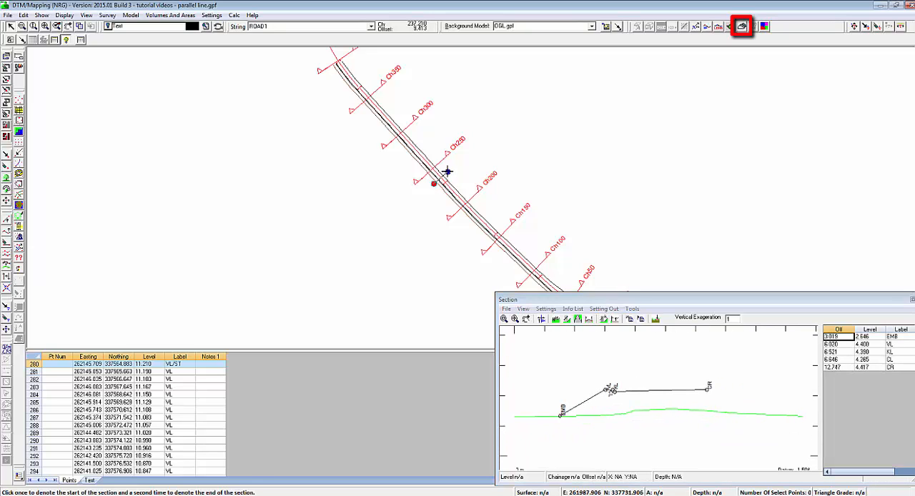
click(446, 173)
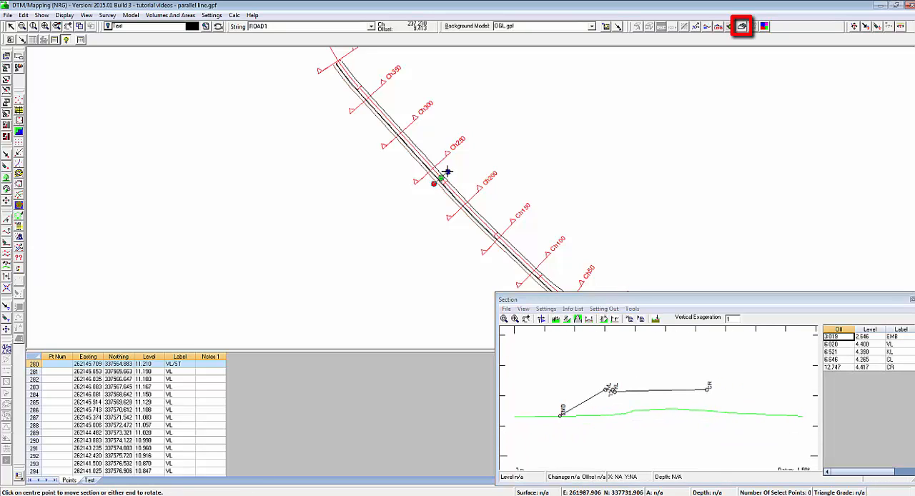
click(705, 393)
click(612, 390)
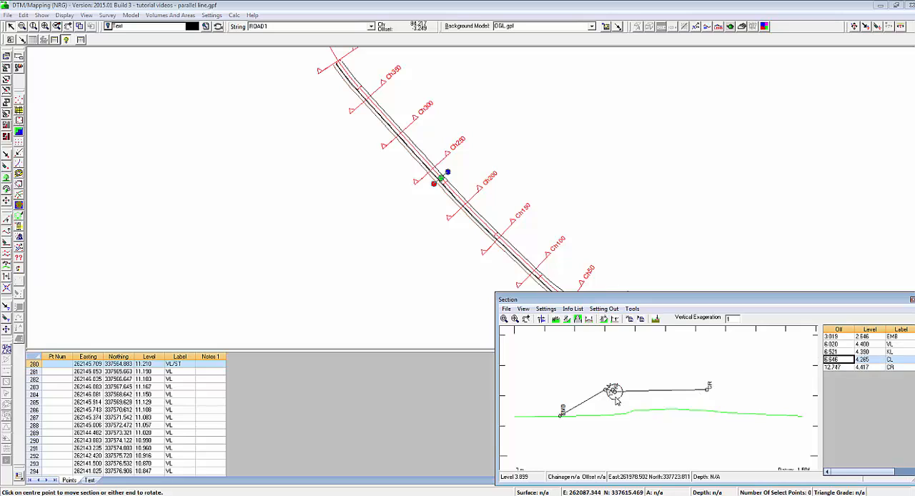
click(609, 390)
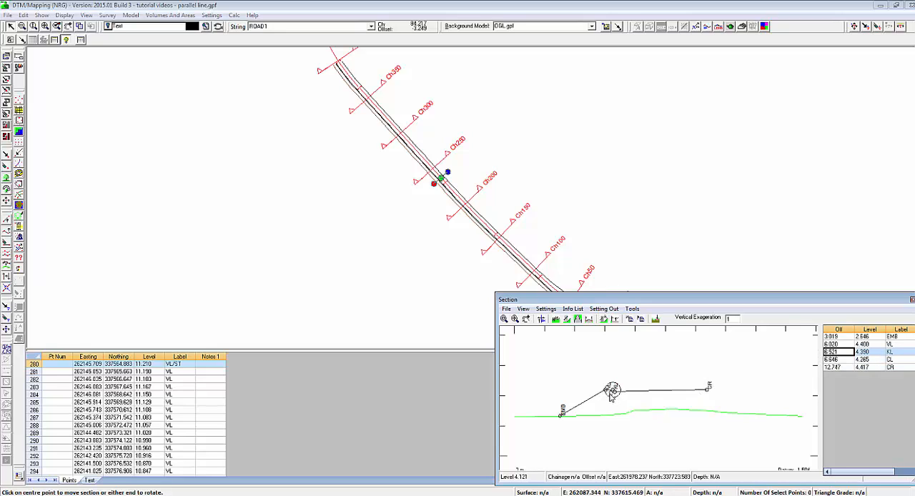
click(604, 390)
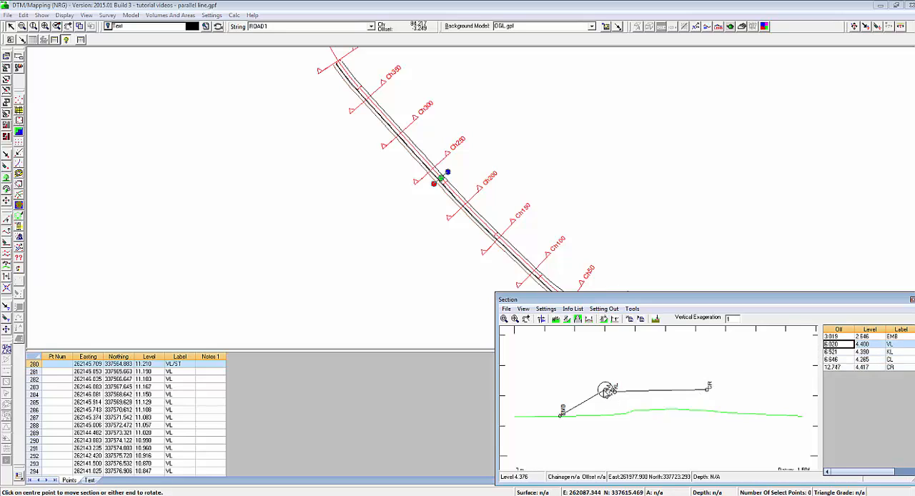
click(562, 416)
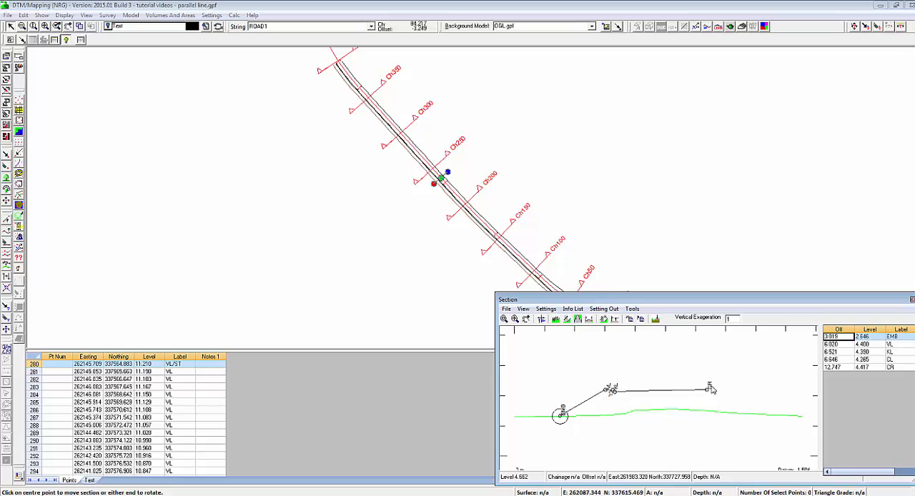
click(912, 299)
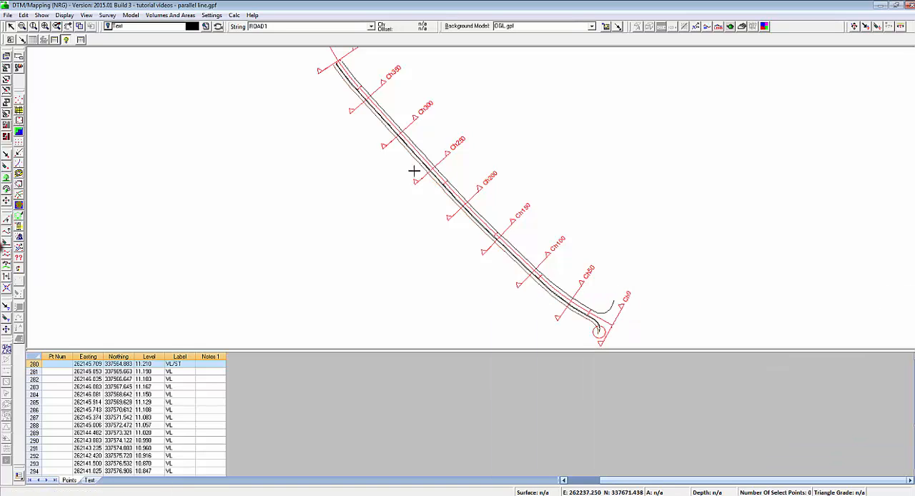
Set up a parallel line by offset from the CR line with x 0.125 and y 0.125, matching existing points
click(7, 255)
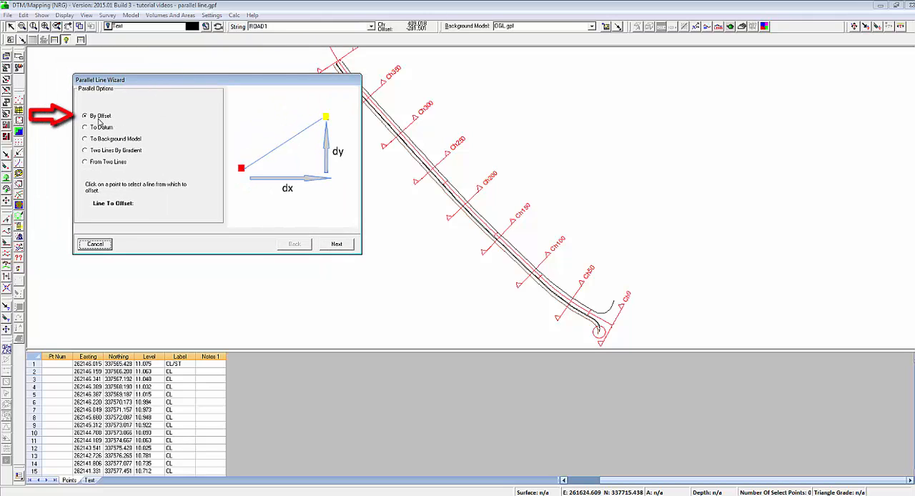
click(428, 154)
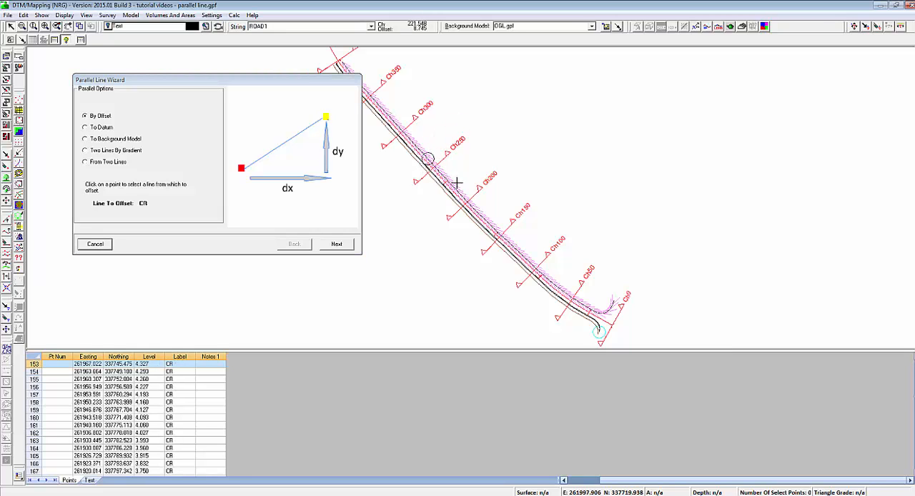
click(336, 244)
double_click(192, 113)
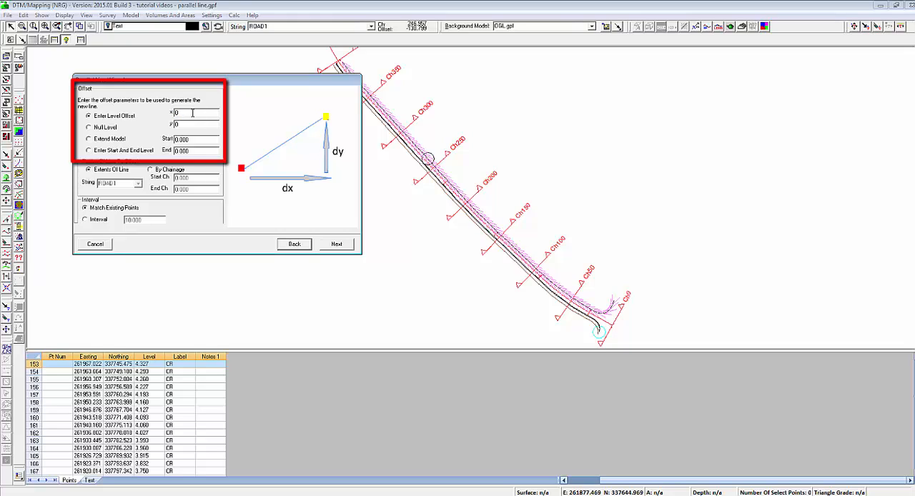
text(0.125)
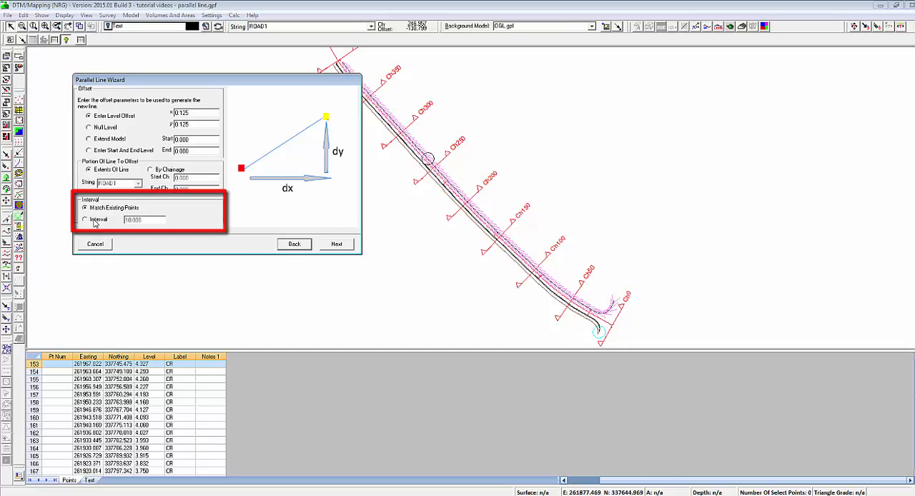
click(337, 244)
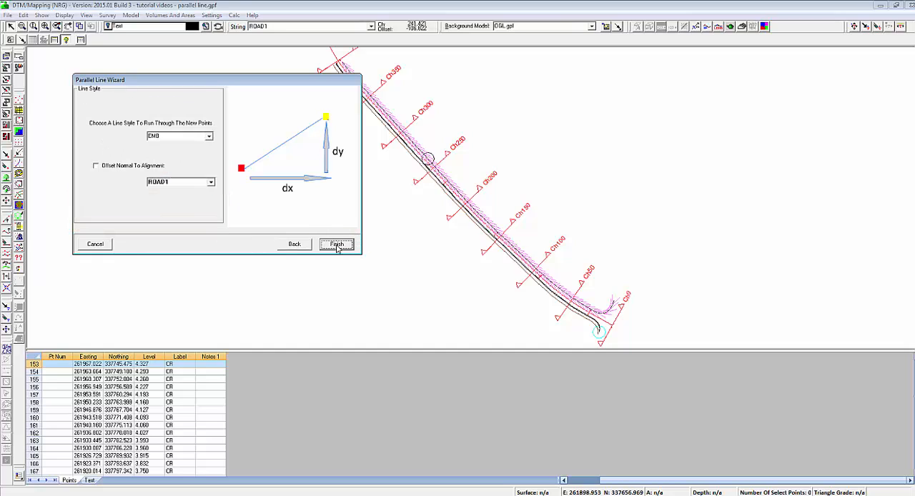
Create the parallel line with line style KR, offset normal to alignment ROAD1, and redraw the plan
click(209, 137)
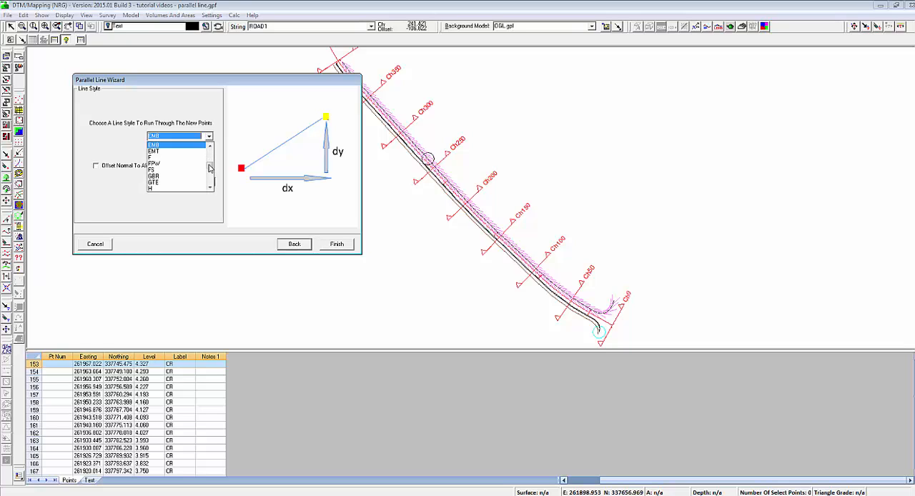
mouse_move(209, 168)
mouse_down()
mouse_move(210, 178)
mouse_move(209, 170)
mouse_up()
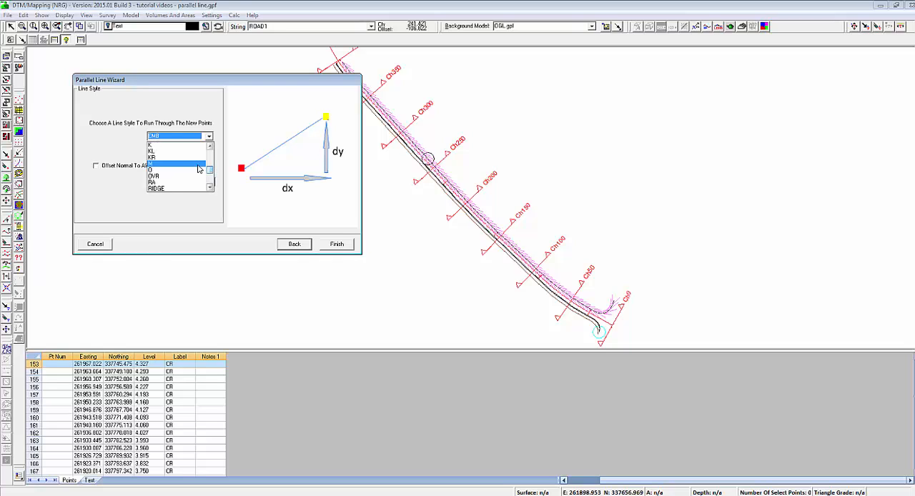
click(193, 164)
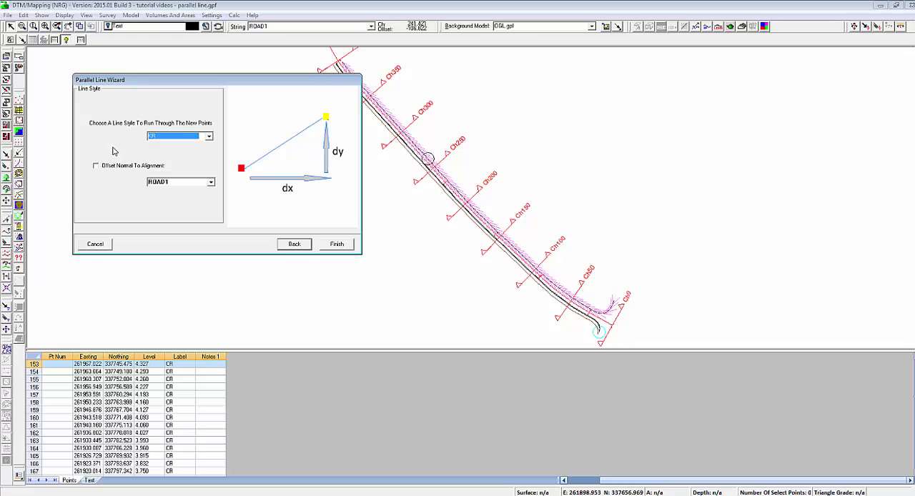
click(95, 166)
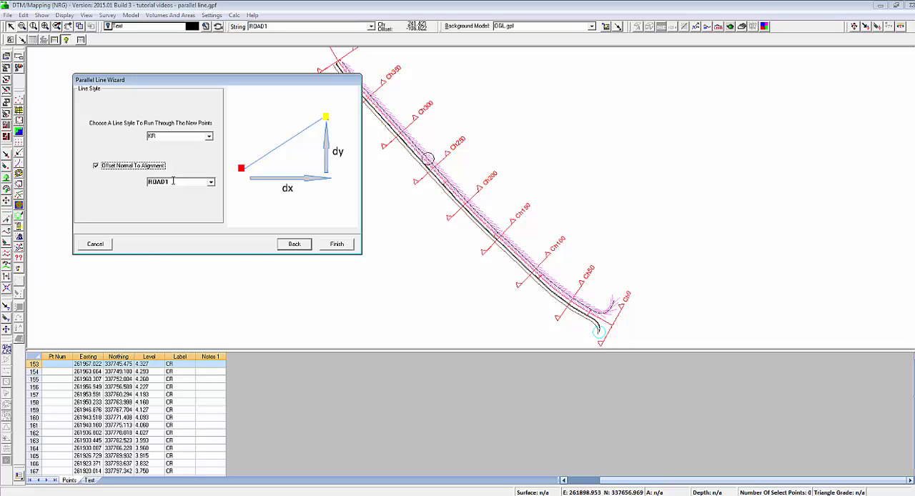
click(336, 243)
right_click(326, 165)
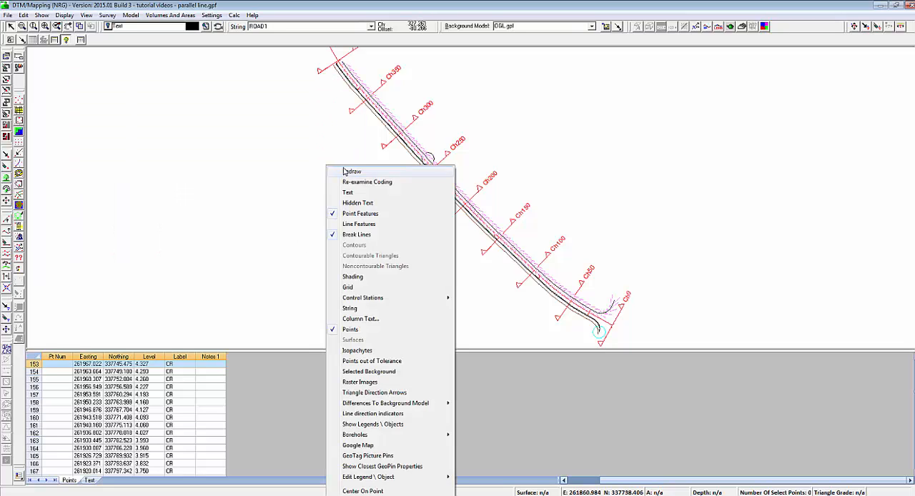
click(344, 172)
Cut a section across the road near Ch300 and examine the new KR point beside the CR line
click(744, 27)
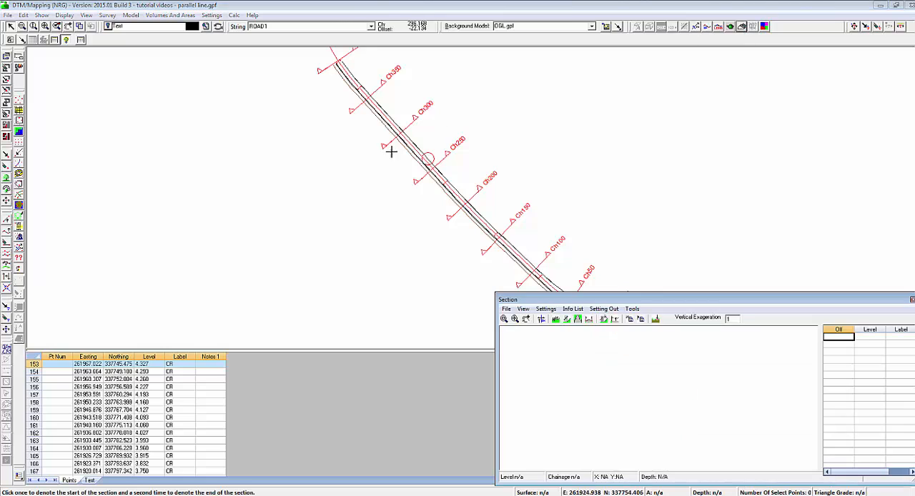
click(399, 153)
click(419, 137)
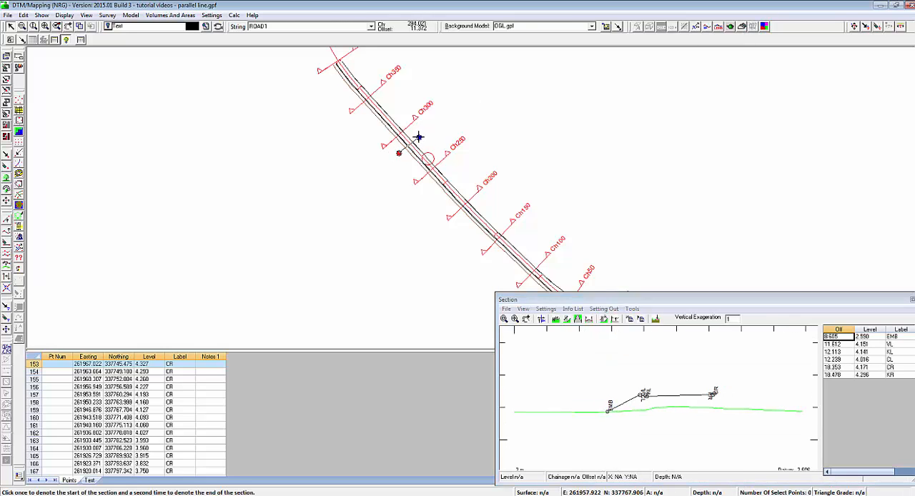
click(515, 320)
drag(697, 384, 730, 406)
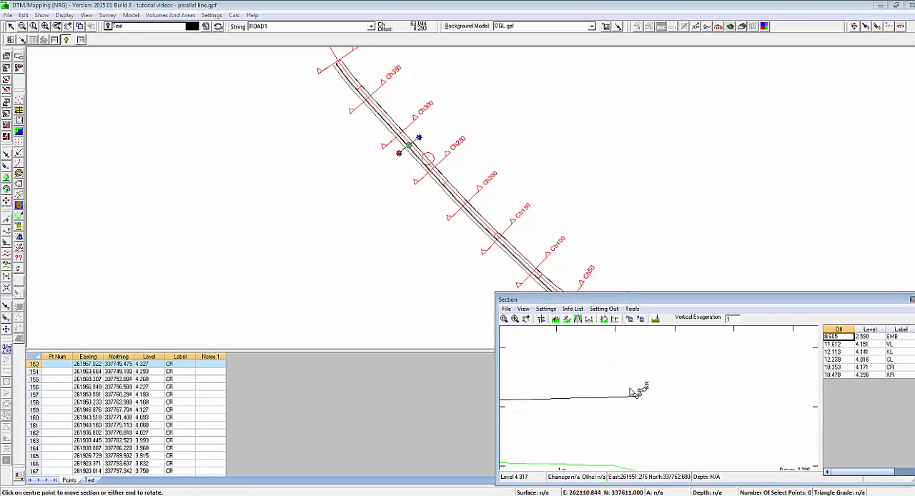
click(643, 389)
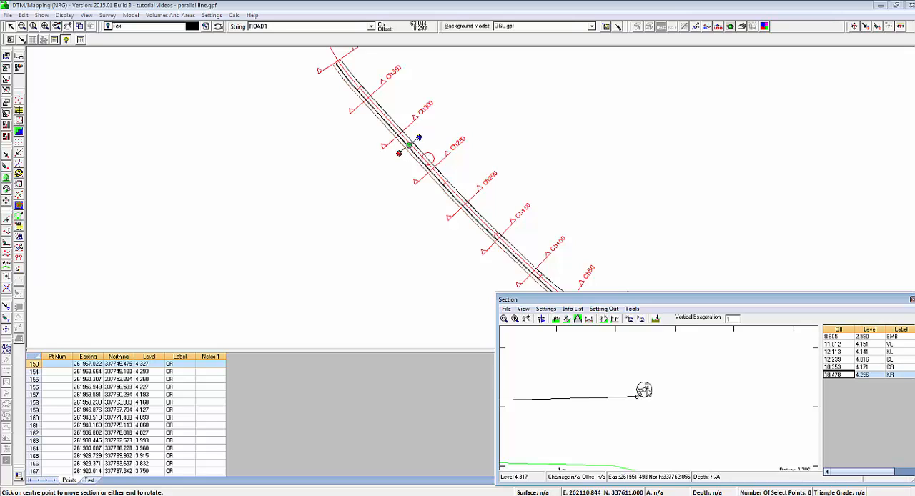
click(910, 298)
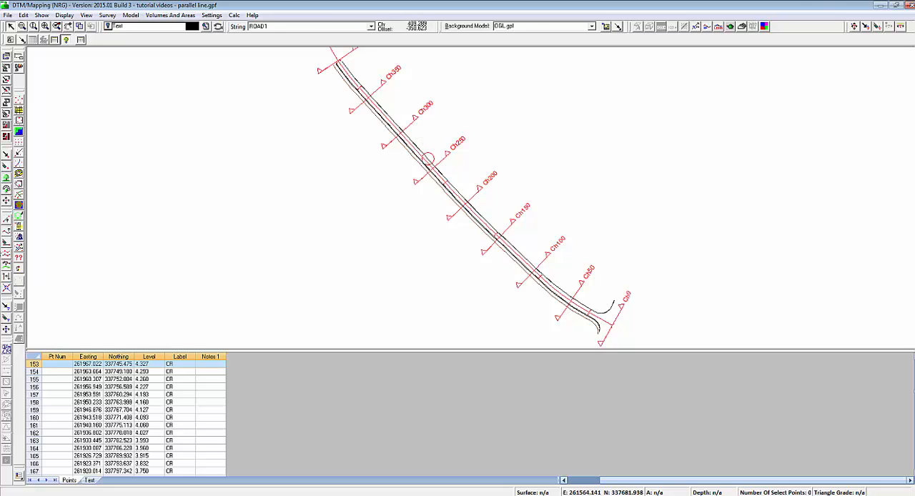
Set up a parallel line by offset from the KR line with x 2 and y 0
click(7, 254)
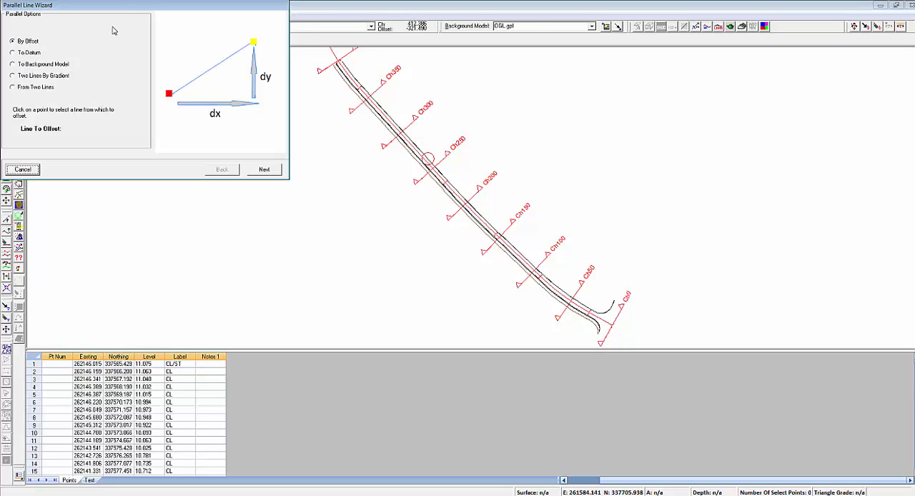
drag(122, 10, 192, 90)
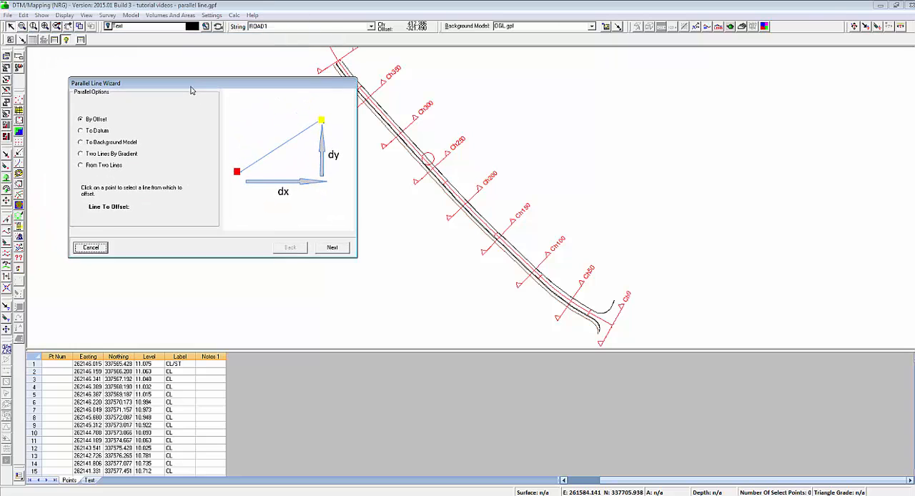
click(434, 153)
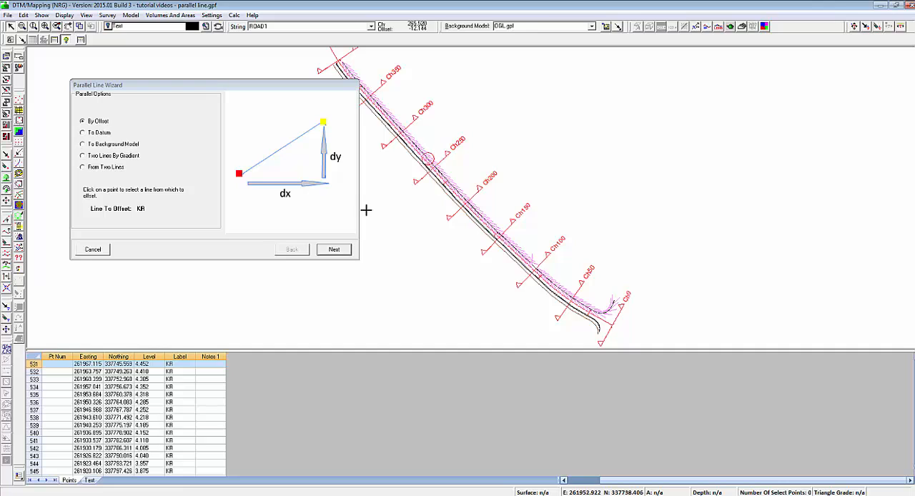
click(334, 249)
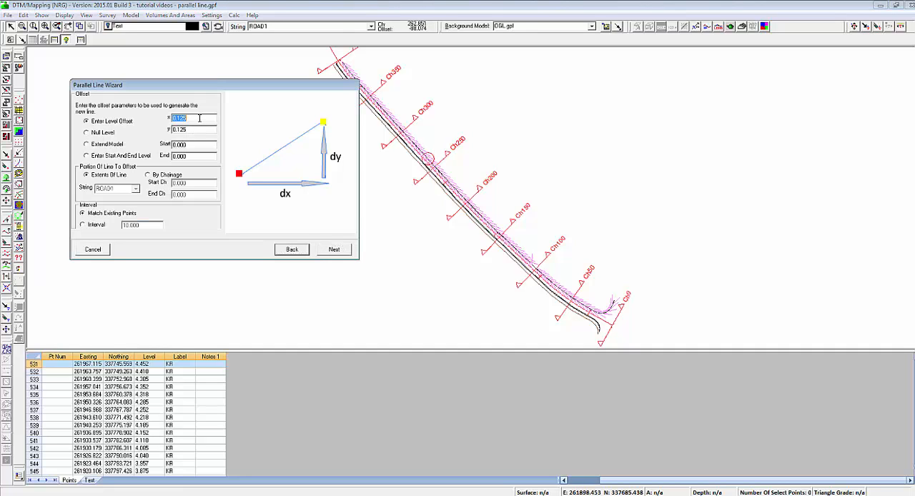
text(2.5)
double_click(198, 130)
text(0.063)
click(331, 249)
Create the parallel line with line style BRK, offset normal to alignment ROAD1, and redraw the plan
click(207, 142)
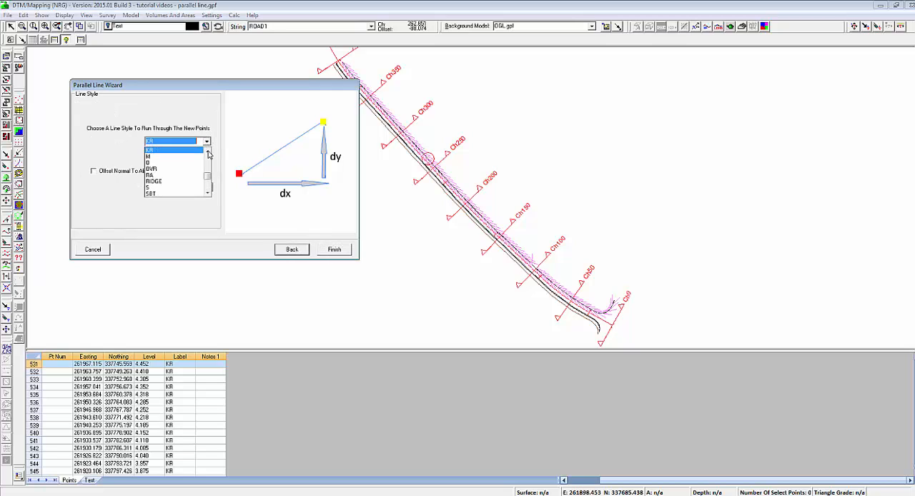
click(208, 153)
click(208, 153)
click(208, 153)
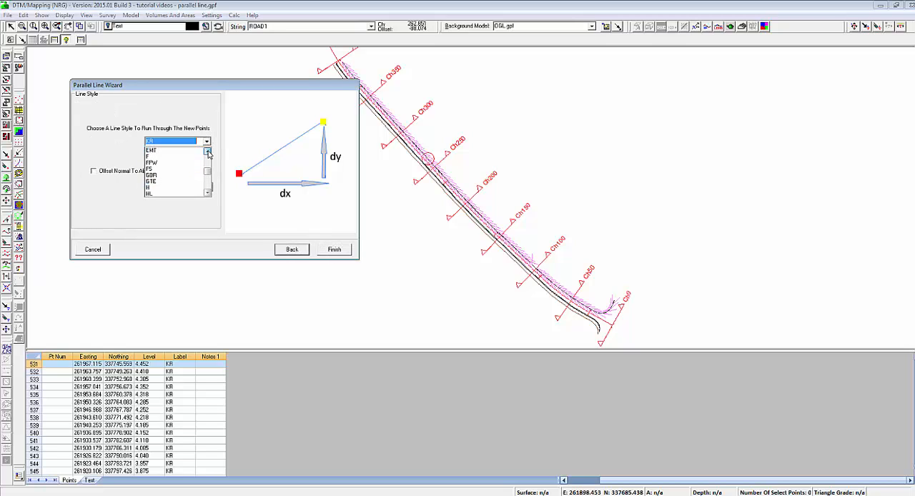
click(208, 153)
click(208, 153)
click(208, 153)
click(208, 153)
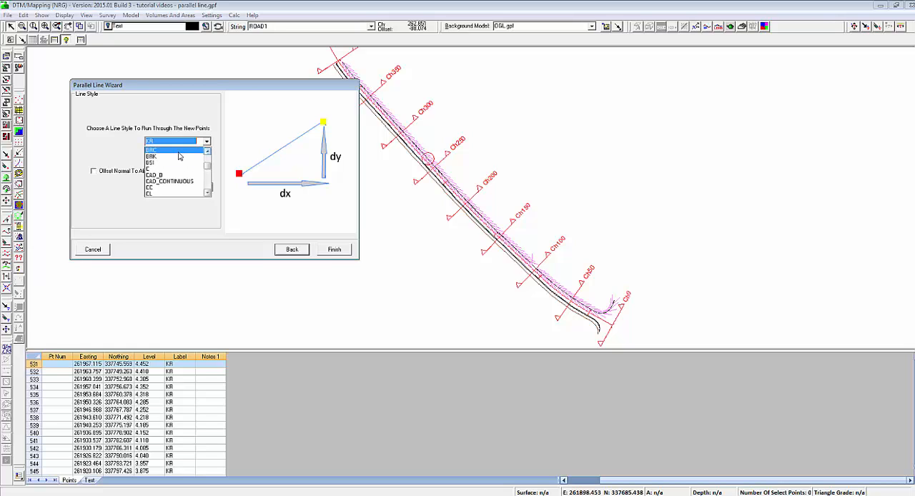
click(180, 158)
click(93, 172)
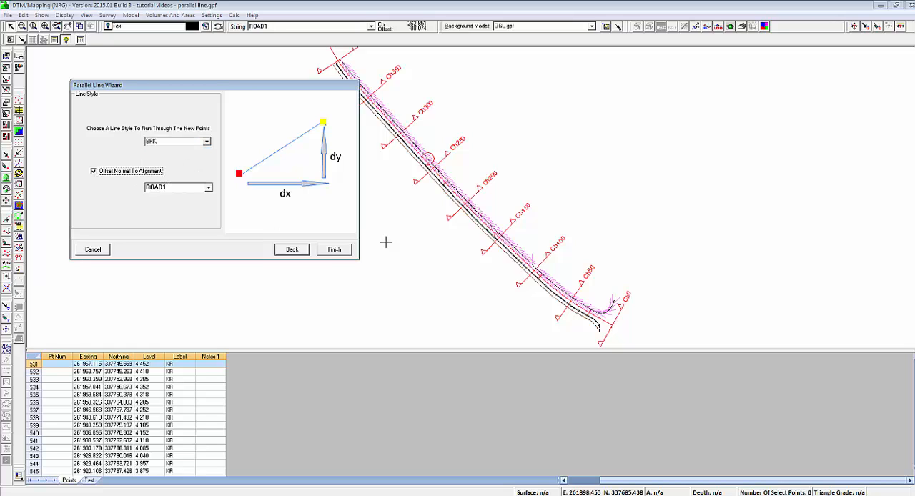
click(333, 249)
right_click(274, 138)
click(309, 147)
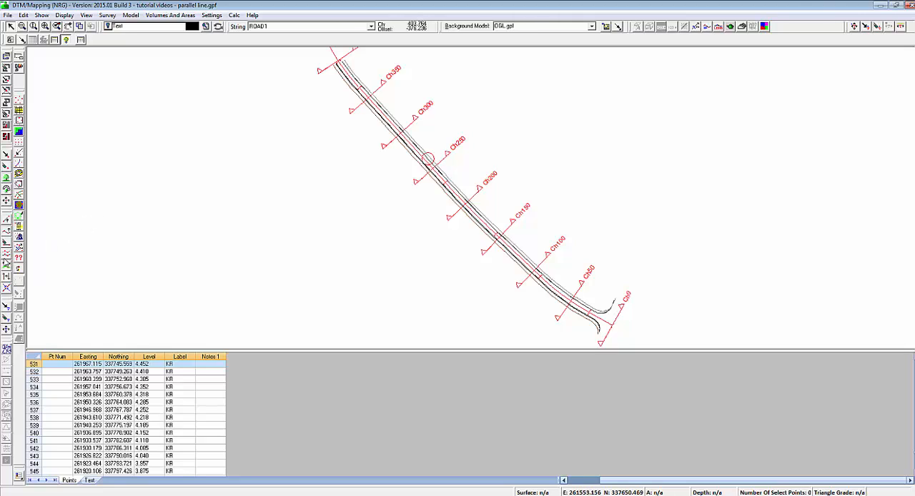
Set up a parallel line from the BRK line to background model OGL.gpf, taking intersections on the right side
click(5, 259)
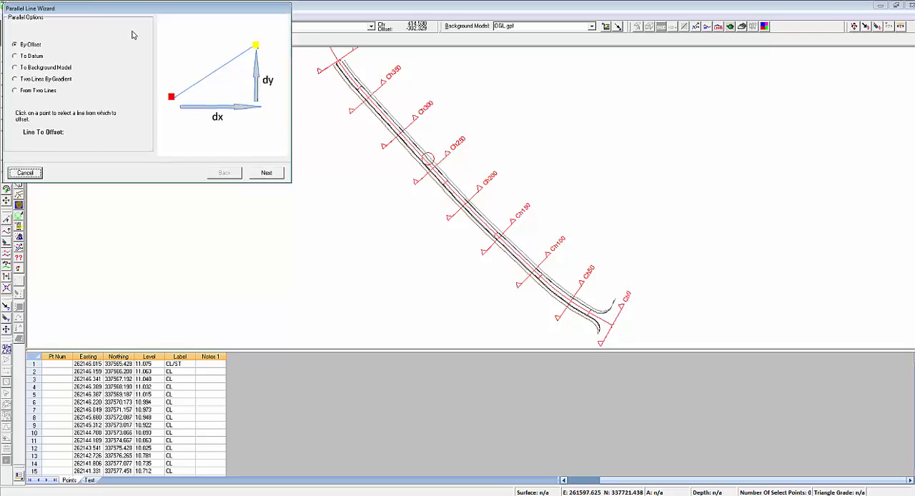
click(78, 126)
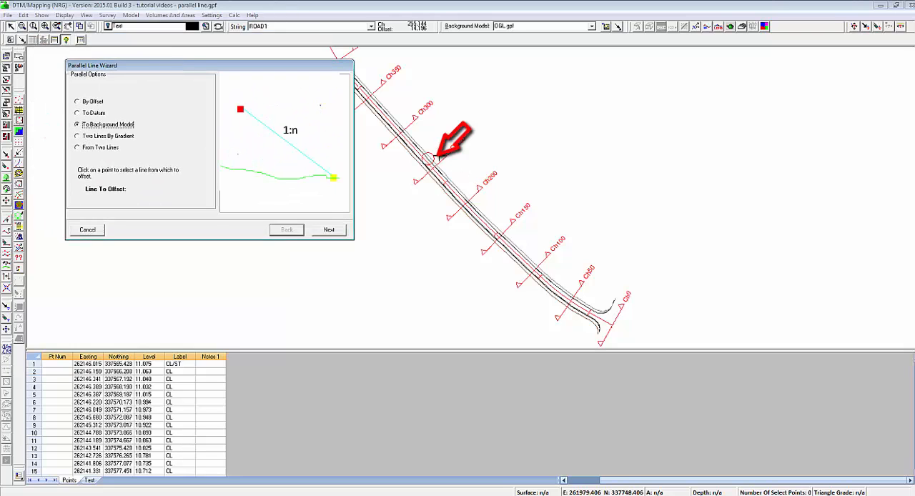
click(433, 158)
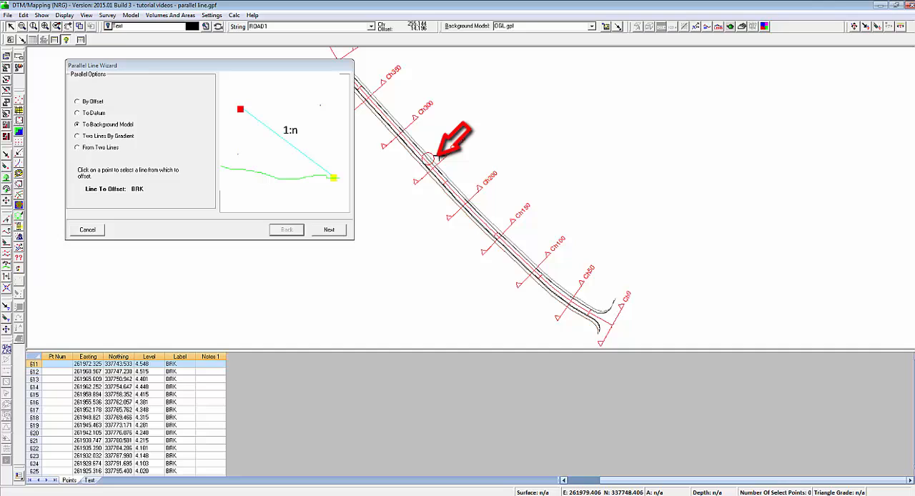
click(333, 232)
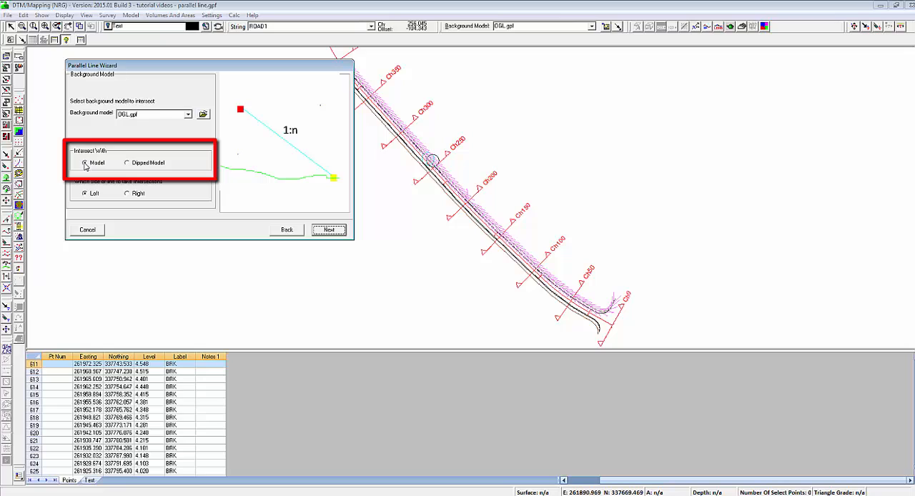
click(130, 195)
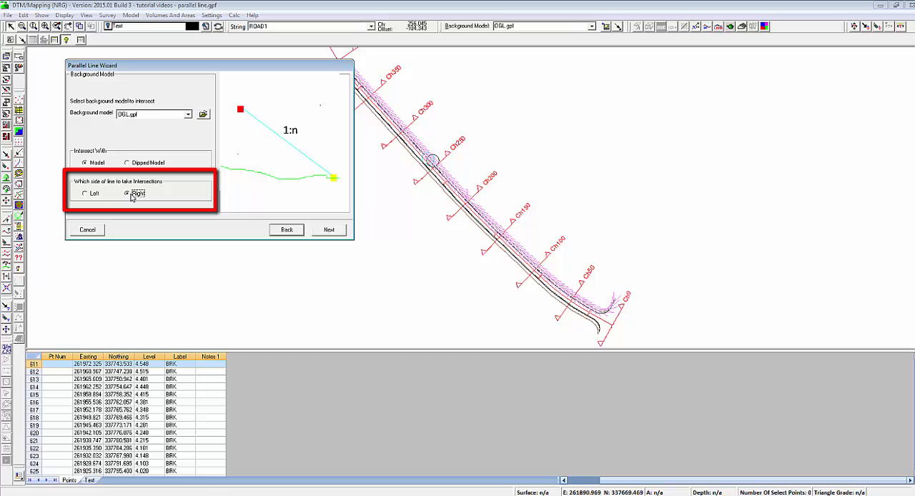
click(328, 231)
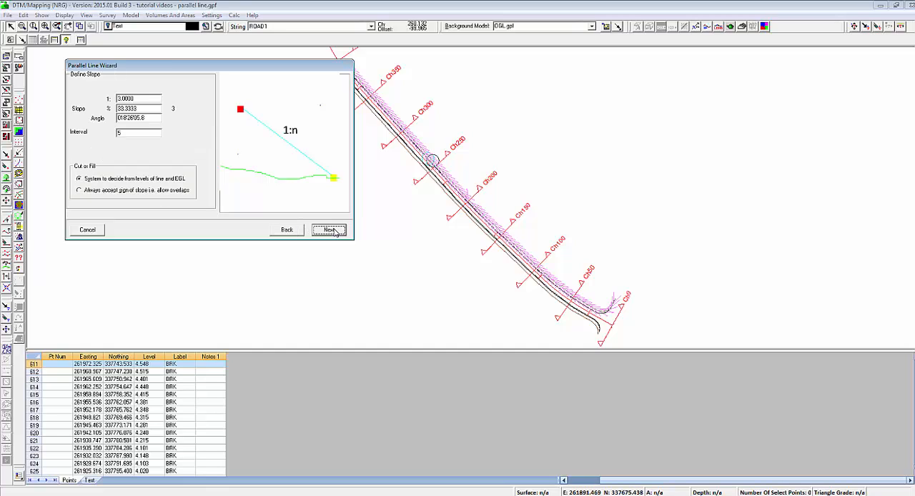
Define the slope as 1:2 and accept extending the outer two points where it misses the existing ground model
double_click(141, 99)
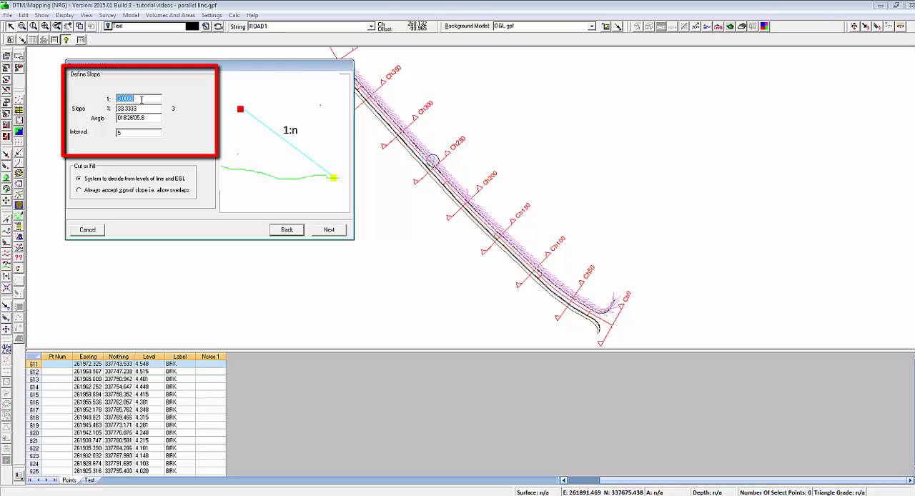
text(2)
double_click(143, 108)
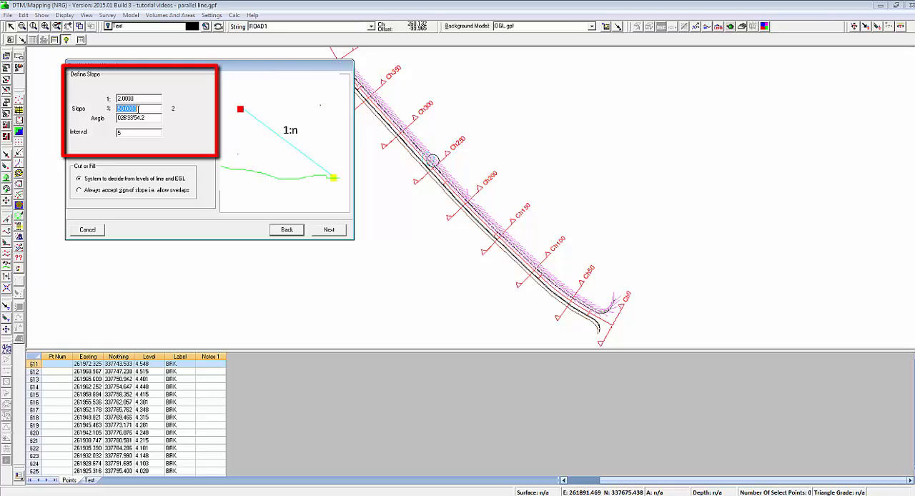
double_click(126, 134)
click(336, 232)
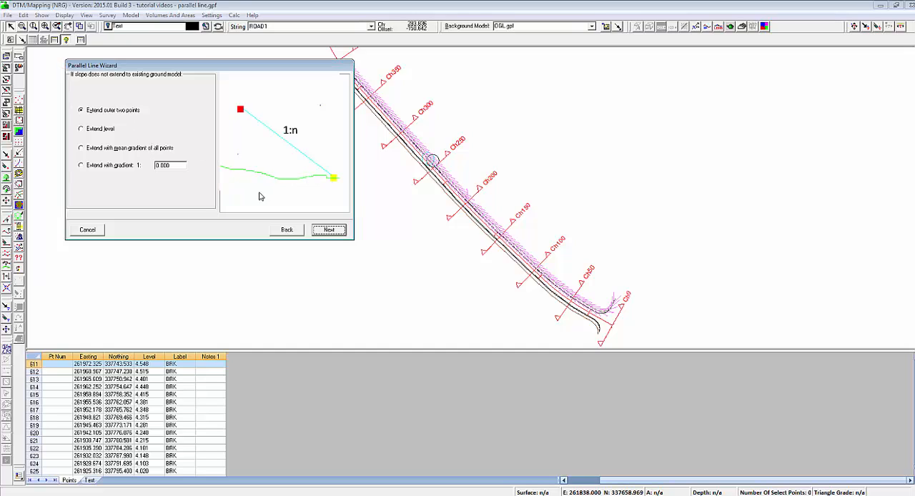
click(329, 230)
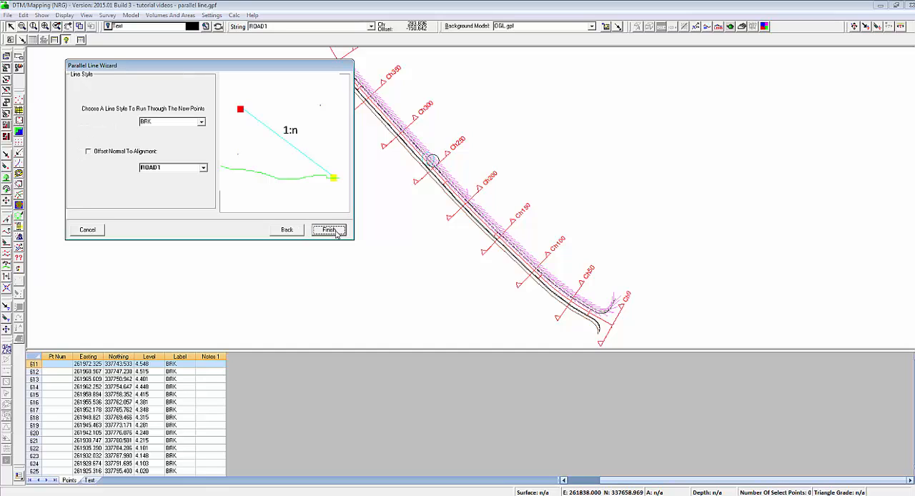
Choose line style EMB for the new points, offset normal to alignment ROAD1, and generate the line
click(202, 123)
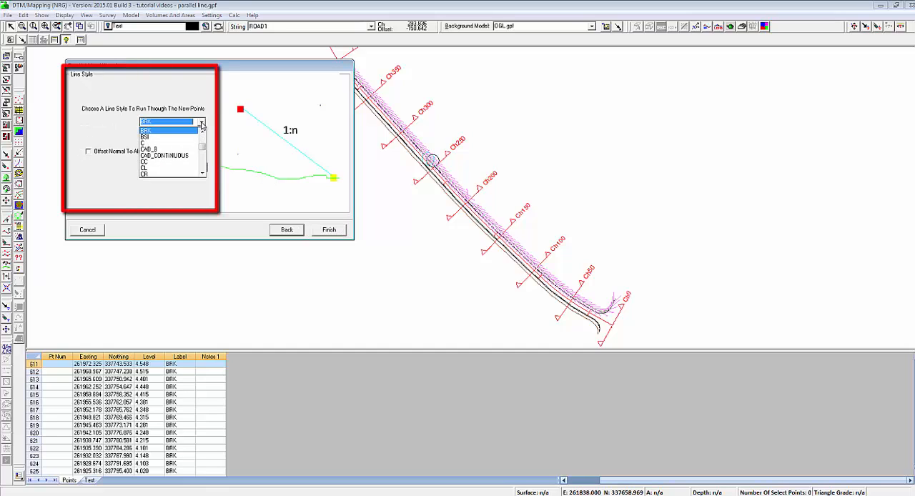
drag(203, 147, 203, 148)
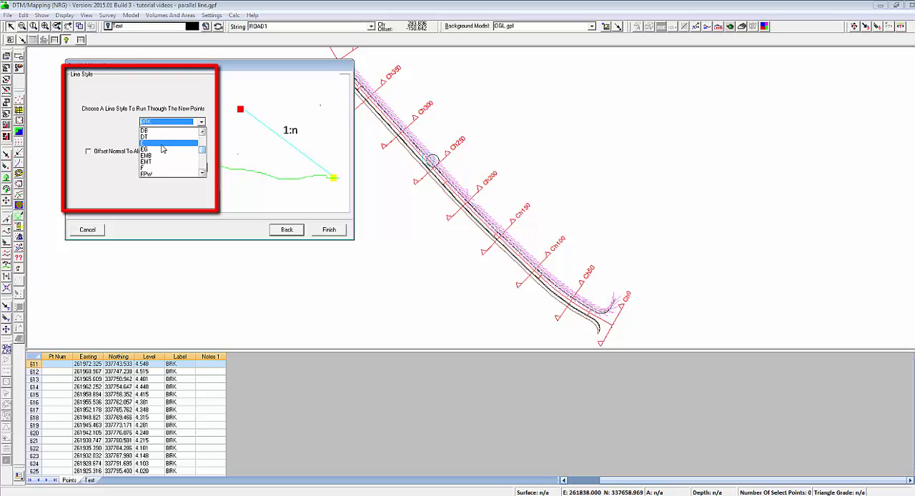
click(159, 157)
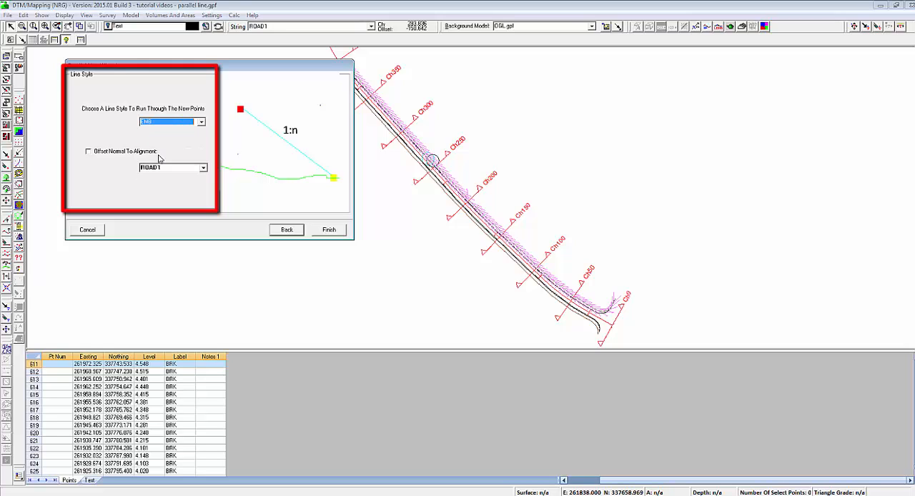
click(88, 152)
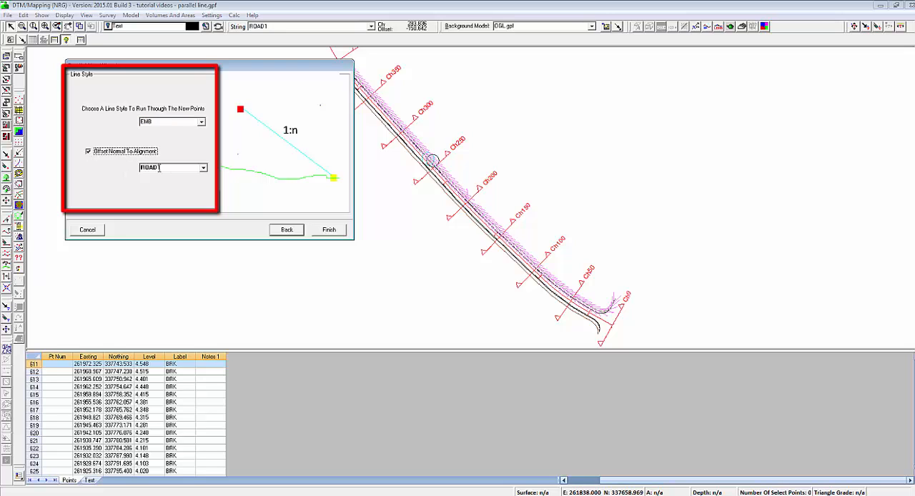
click(329, 231)
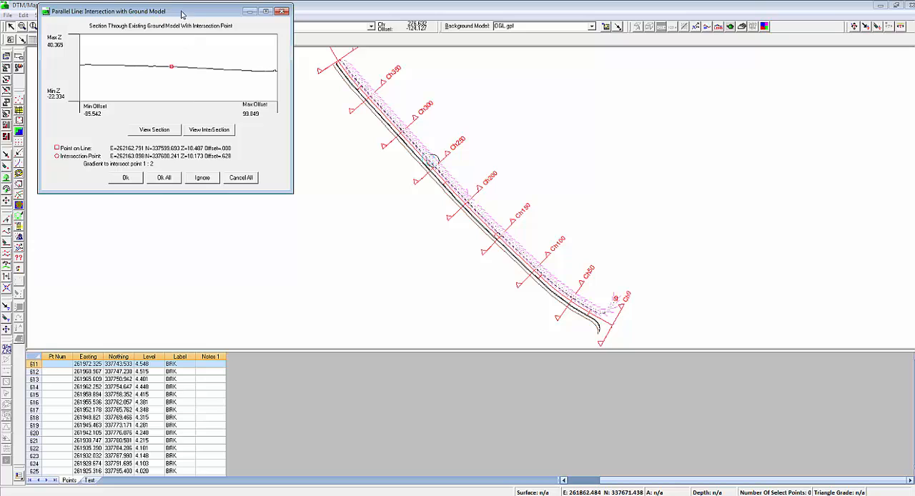
Accept the first few ground intersection points individually, accept all the remaining ones together, and redraw the plan
drag(182, 13, 197, 68)
click(142, 234)
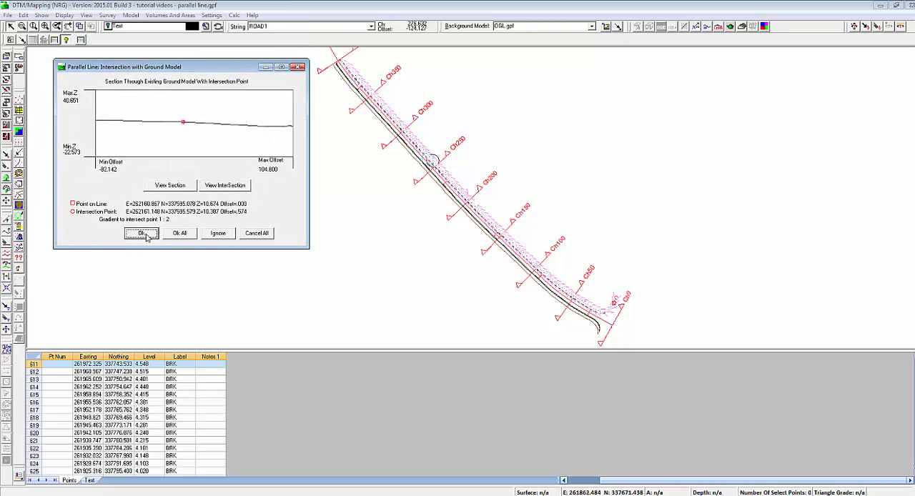
click(146, 234)
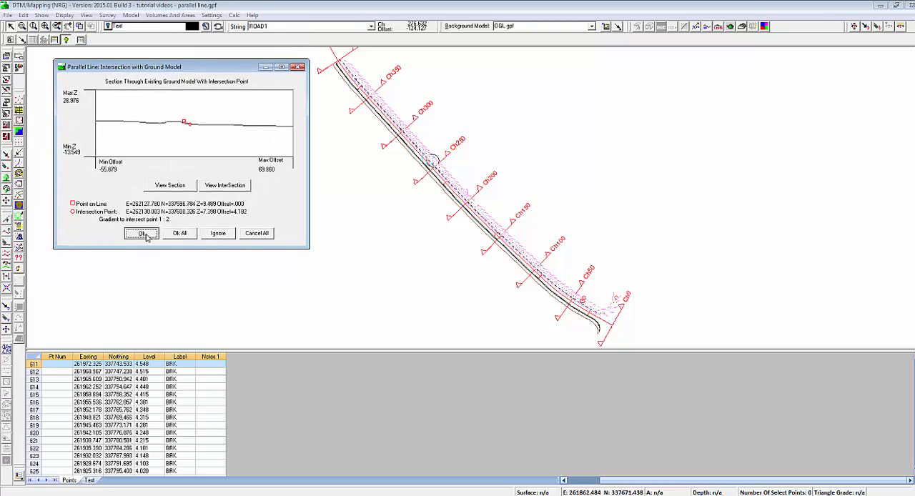
click(146, 234)
click(146, 234)
click(145, 234)
click(145, 233)
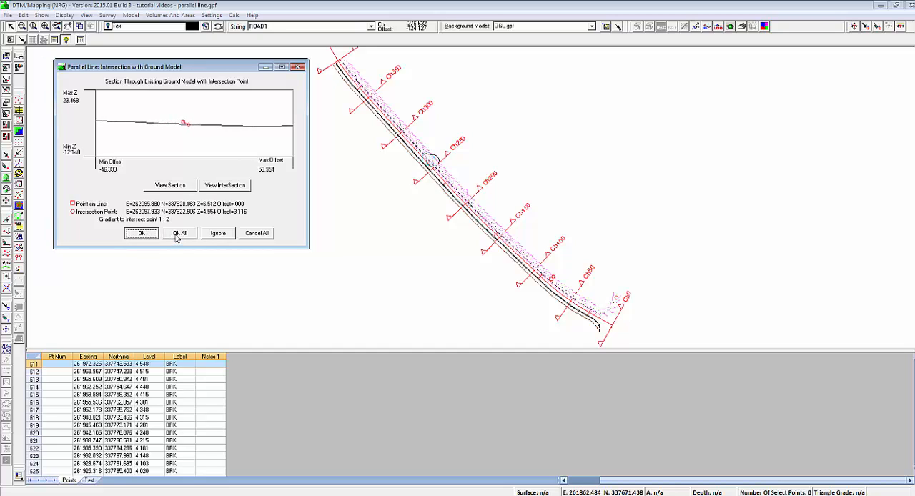
click(178, 234)
right_click(250, 178)
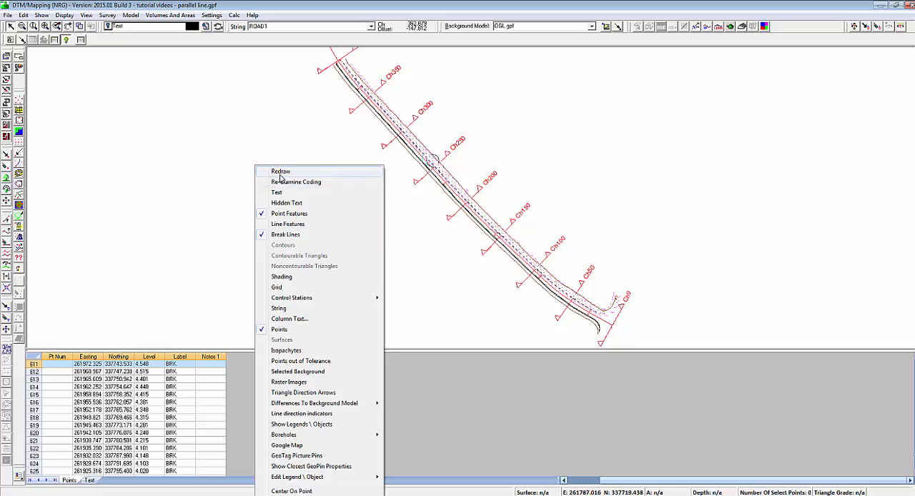
click(277, 171)
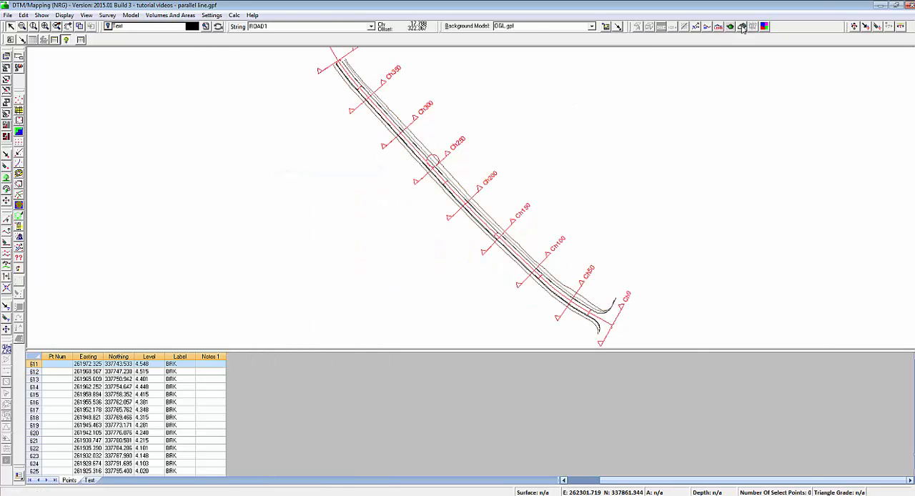
Cut a section across the road between Ch300 and Ch250 and slide it towards Ch200 to examine the new embankment
click(742, 26)
click(401, 155)
click(418, 140)
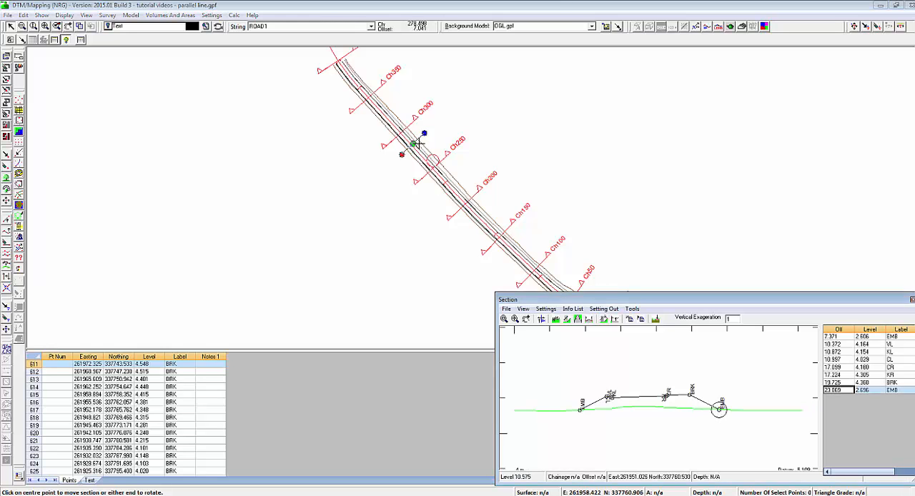
click(418, 143)
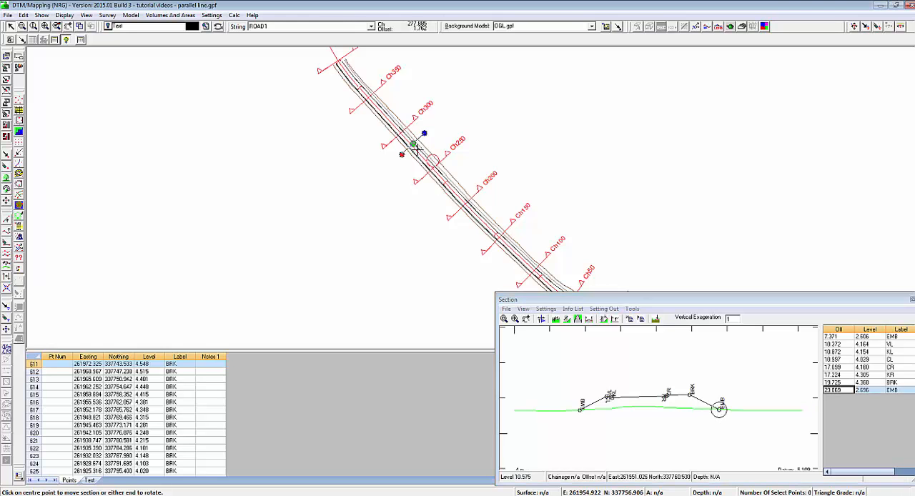
click(456, 195)
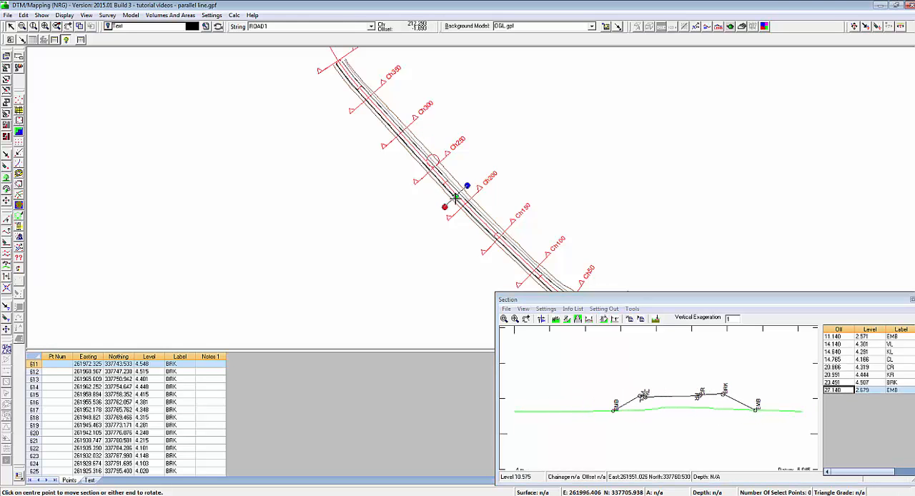
click(911, 299)
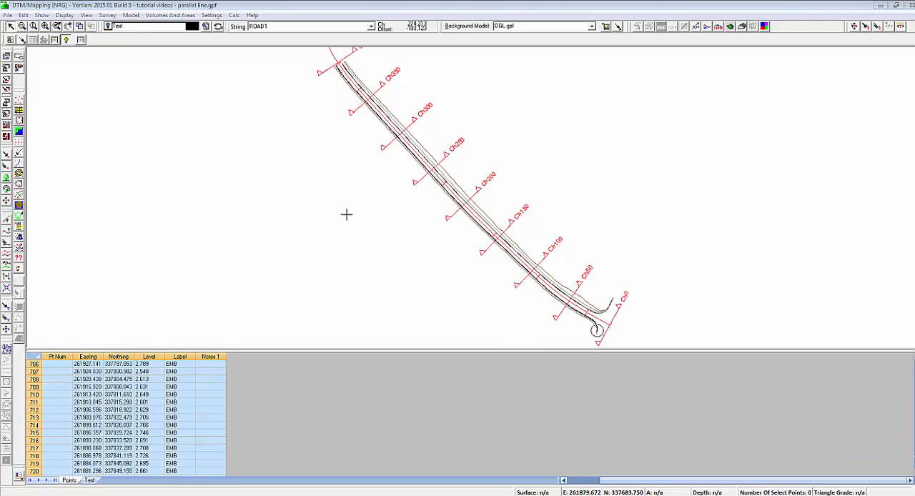
Cut a section across the road just before Ch200 and examine the embankment slope between the EMB and VL lines
click(21, 27)
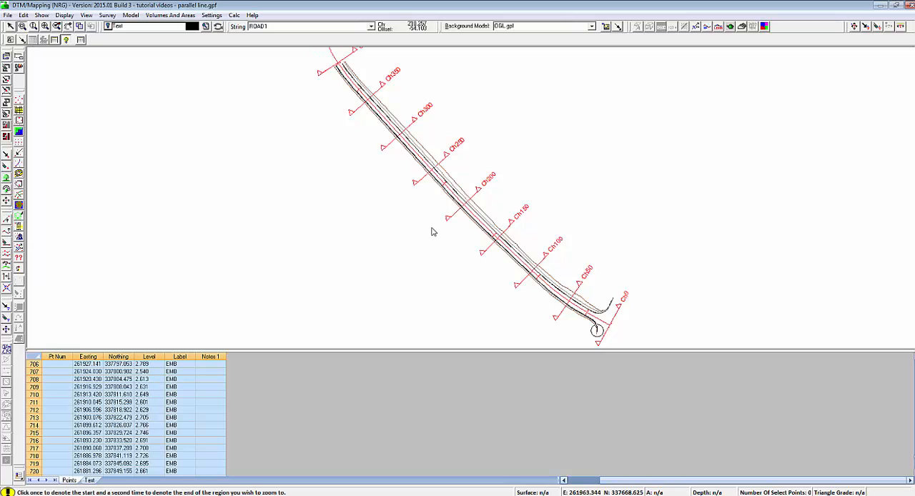
click(419, 165)
click(503, 227)
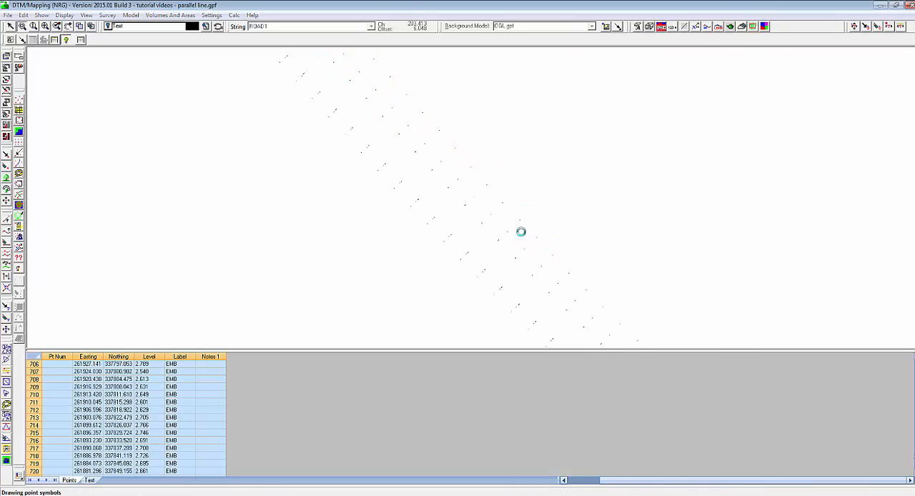
click(742, 27)
click(394, 210)
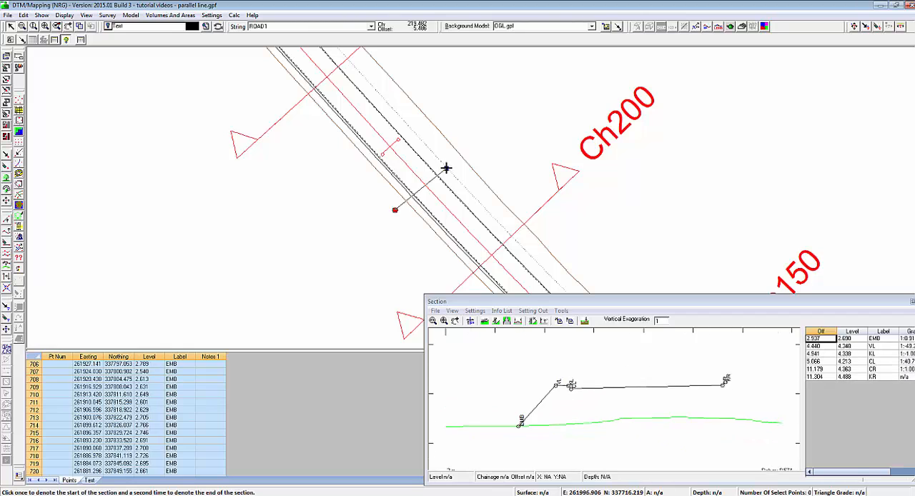
click(457, 166)
drag(565, 302, 559, 227)
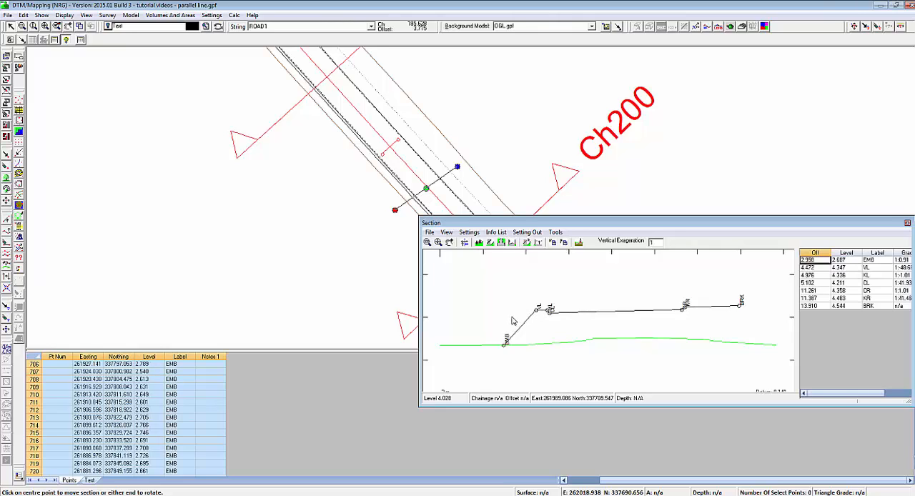
click(907, 224)
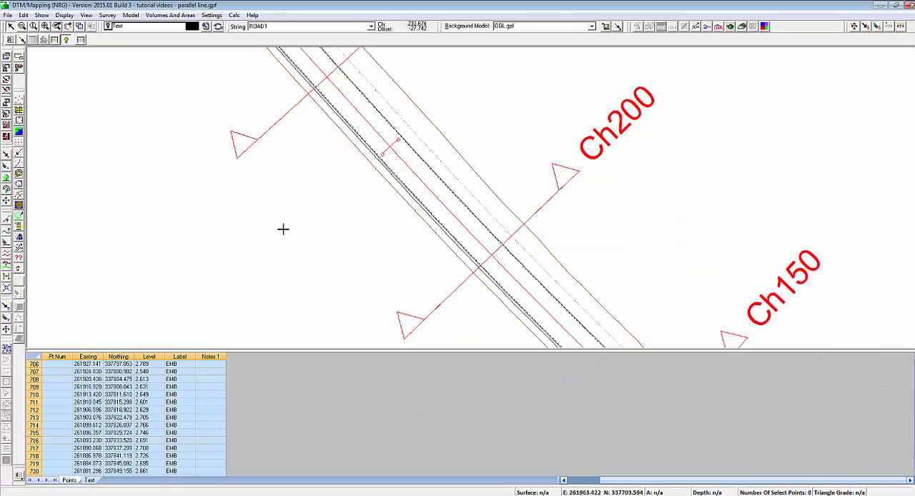
Set up a Two Lines By Gradient parallel line with VL as the first line and EMB as the second
click(7, 248)
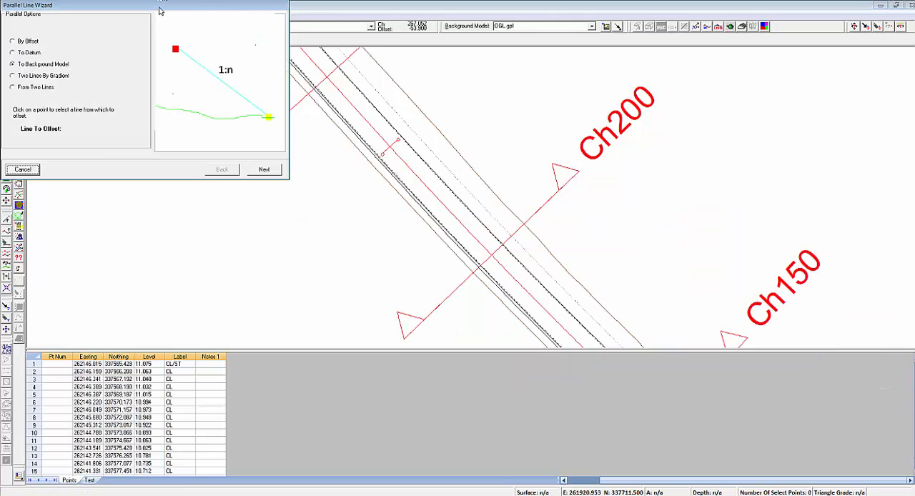
drag(161, 6, 246, 89)
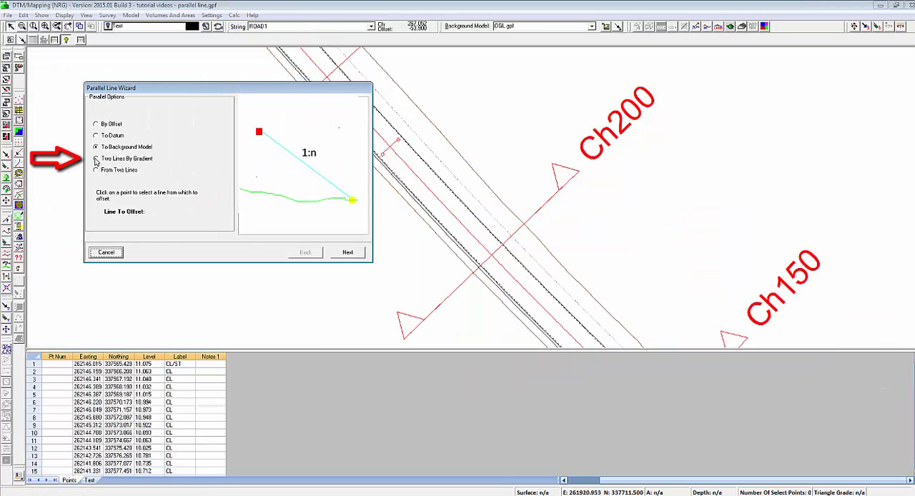
click(96, 159)
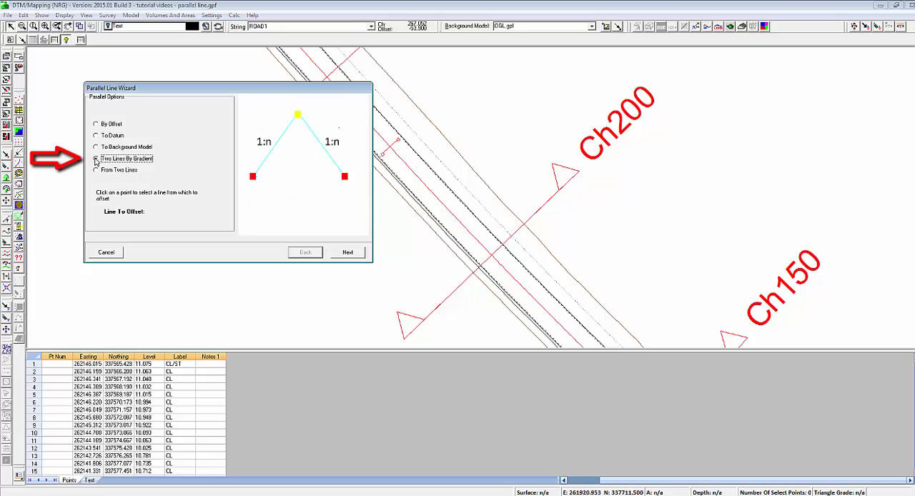
click(426, 213)
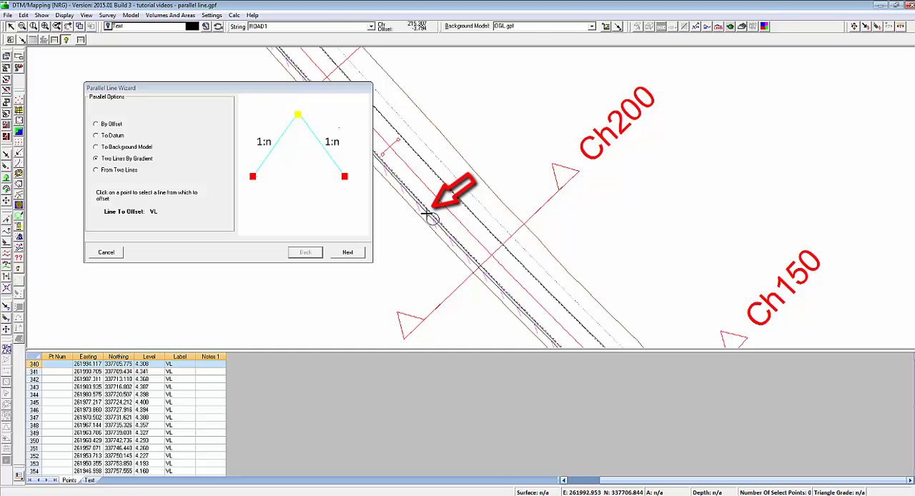
key(Return)
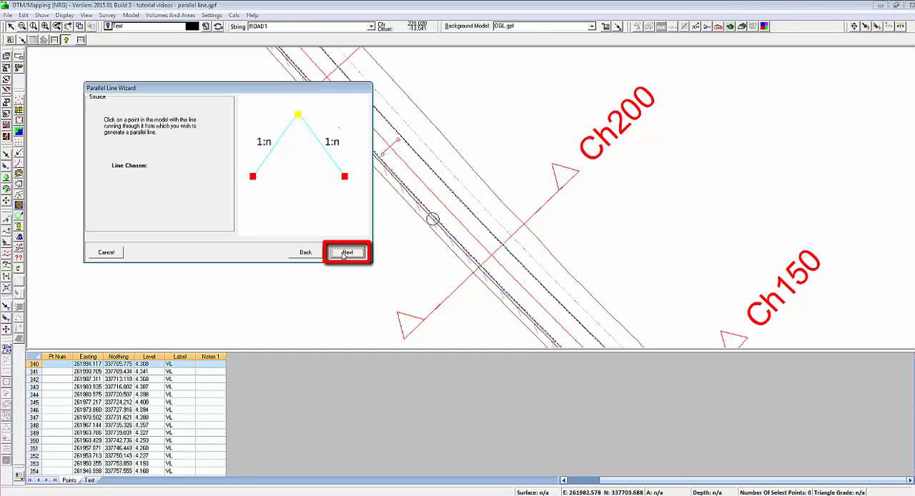
click(420, 223)
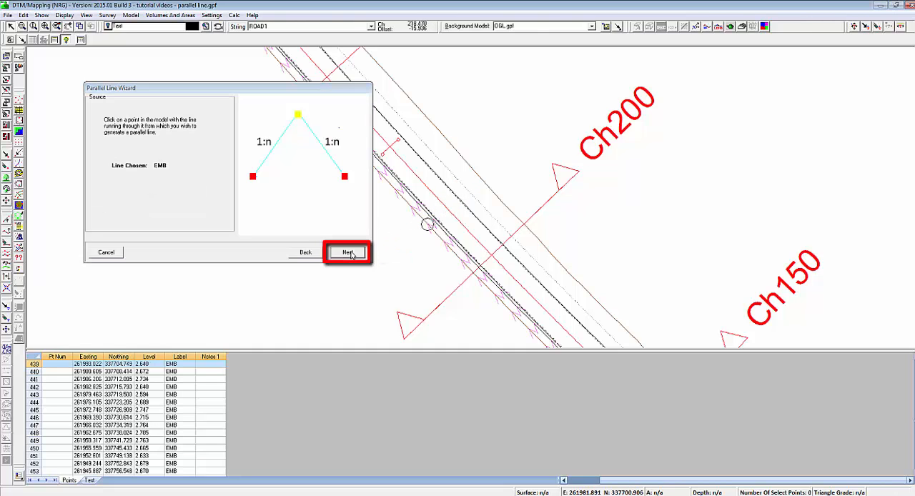
click(349, 254)
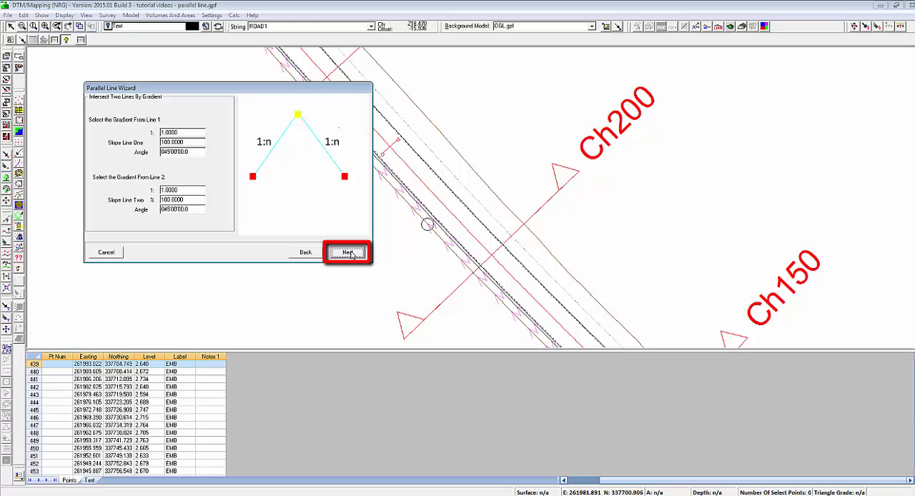
Set the intersection gradients to 1:-2 from line 1 and 1:0.5 from line 2
double_click(192, 132)
text(-2)
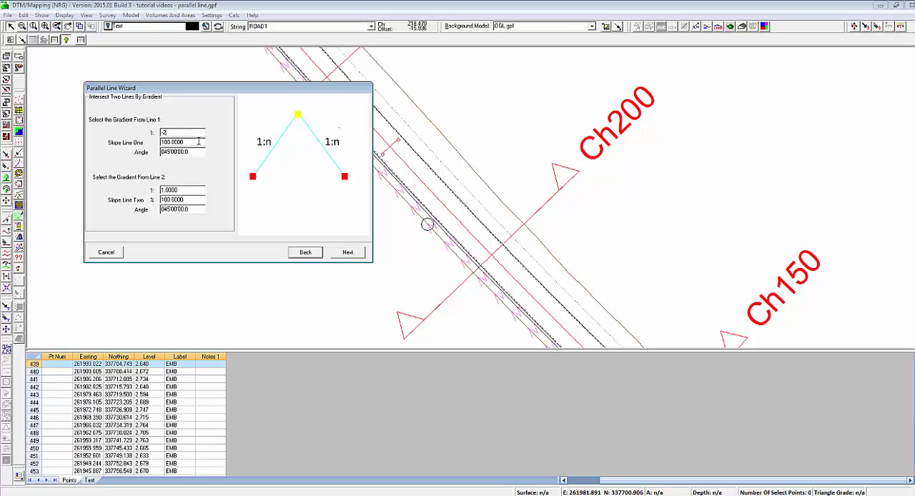
key(Tab)
double_click(182, 190)
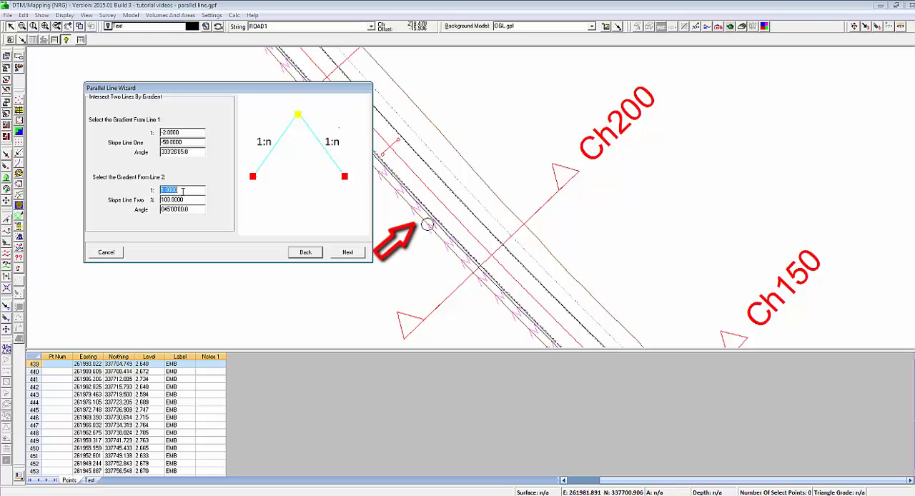
text(0.5)
key(Tab)
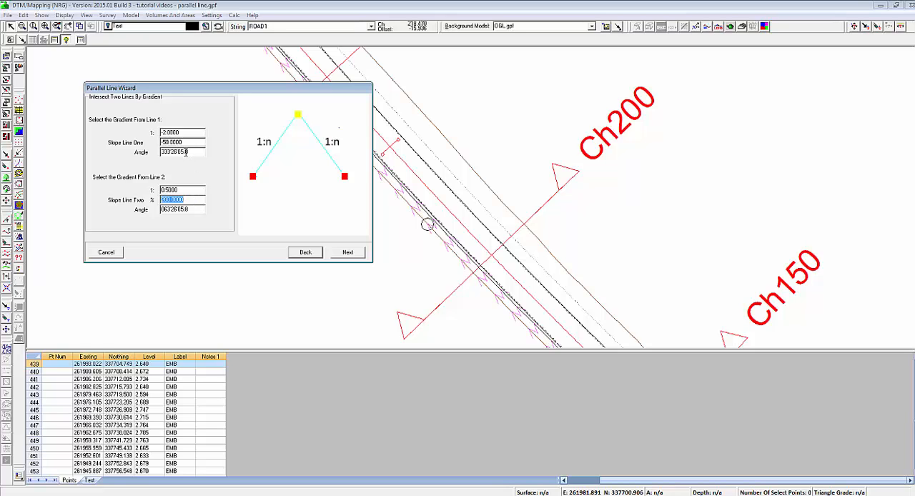
click(344, 255)
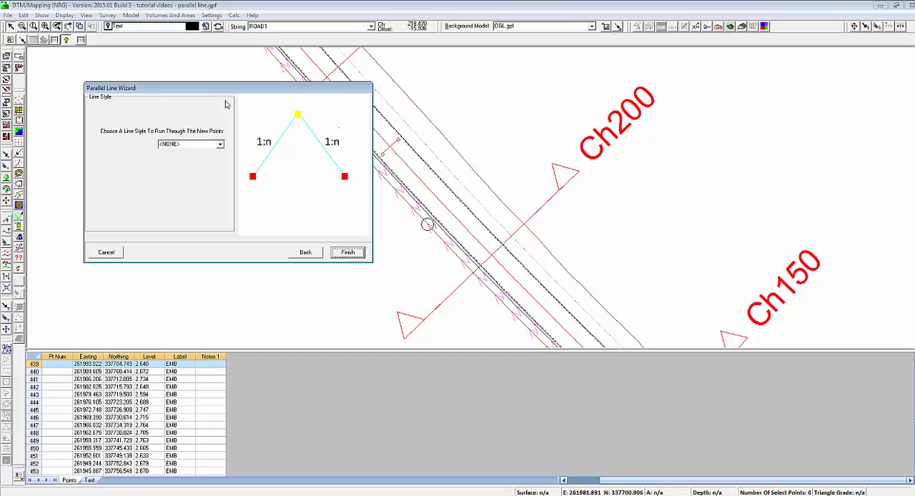
Assign the EMT line style to the new points and generate the intersection line between VL and EMB
click(221, 145)
drag(221, 163, 221, 174)
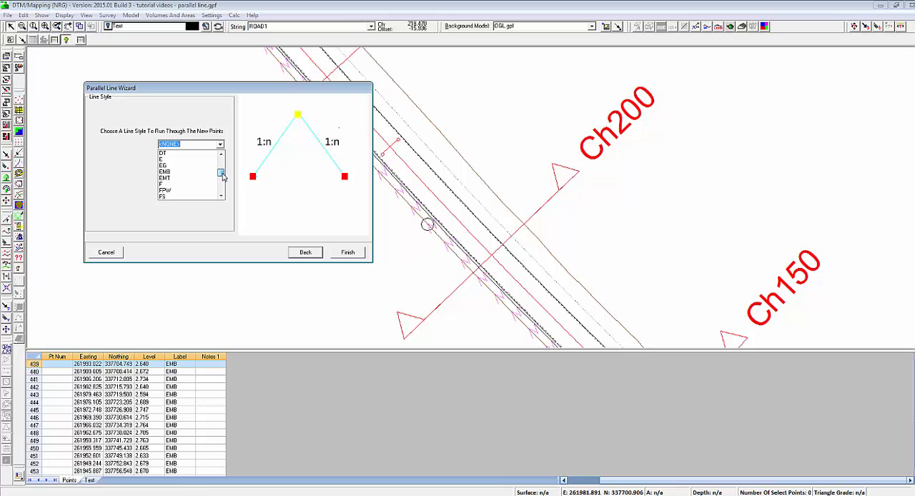
click(183, 179)
click(349, 252)
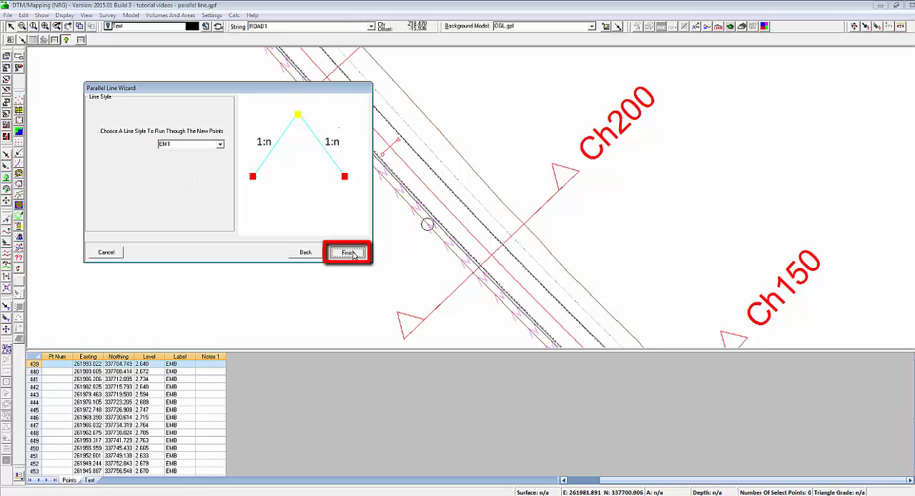
Cut a section across the road between Ch250 and Ch200 and examine the EMT point between EMB and VL
click(742, 27)
click(344, 164)
click(395, 115)
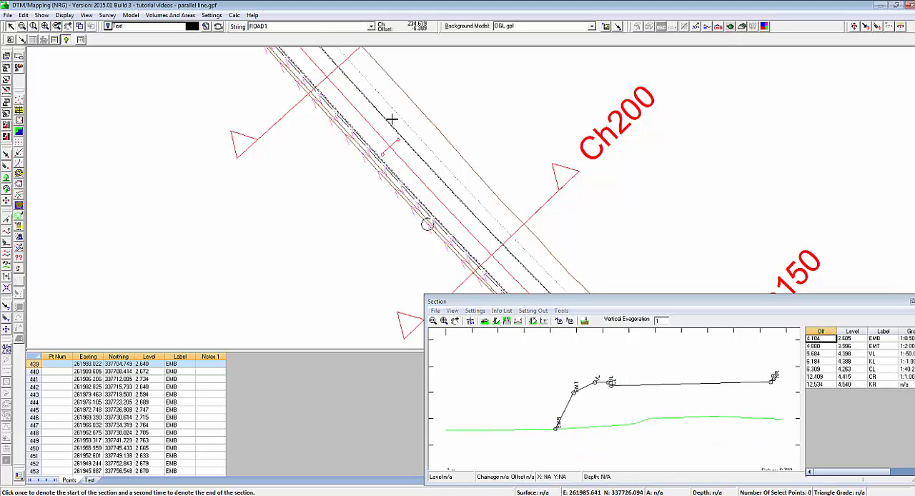
drag(532, 302, 370, 215)
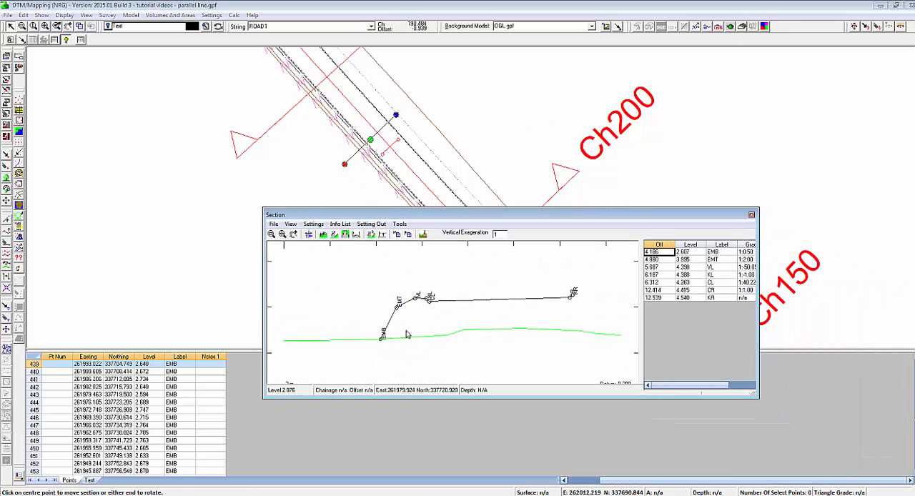
click(398, 308)
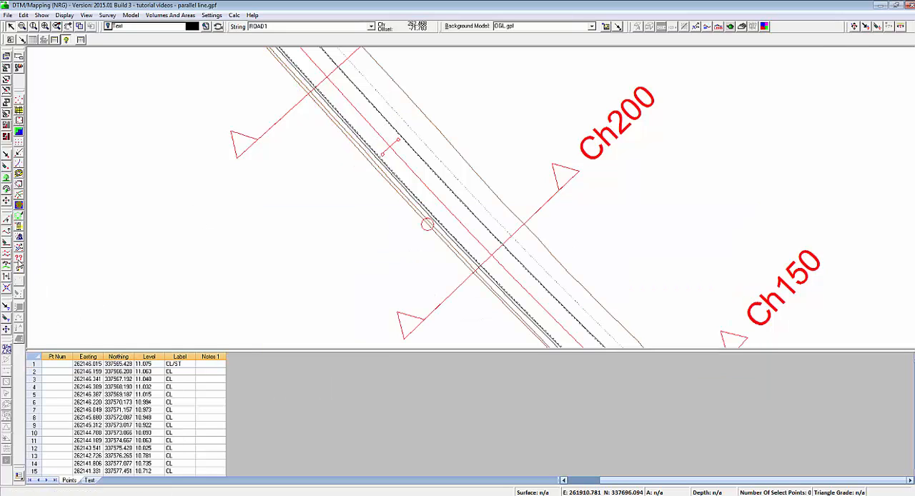
Set up a From Two Lines parallel line with CL as the first line and CR as the second
click(8, 256)
mouse_move(121, 8)
mouse_down()
mouse_move(181, 59)
mouse_move(181, 93)
mouse_up()
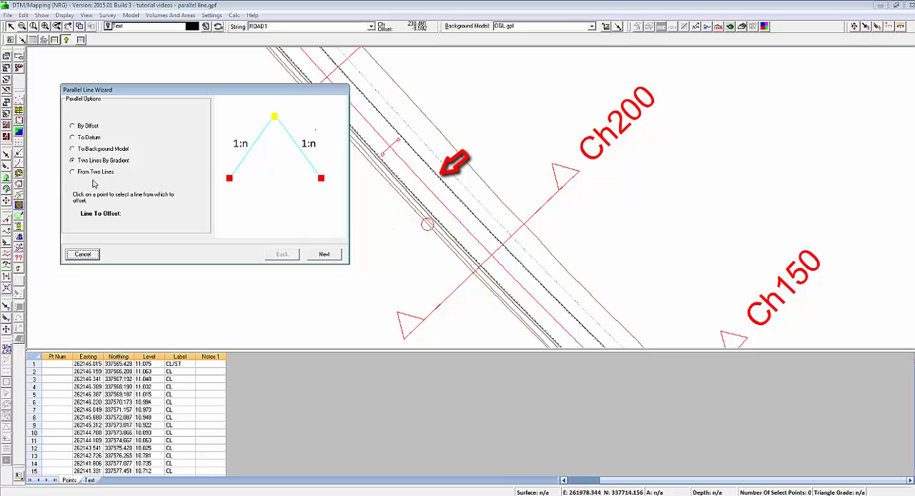
click(72, 172)
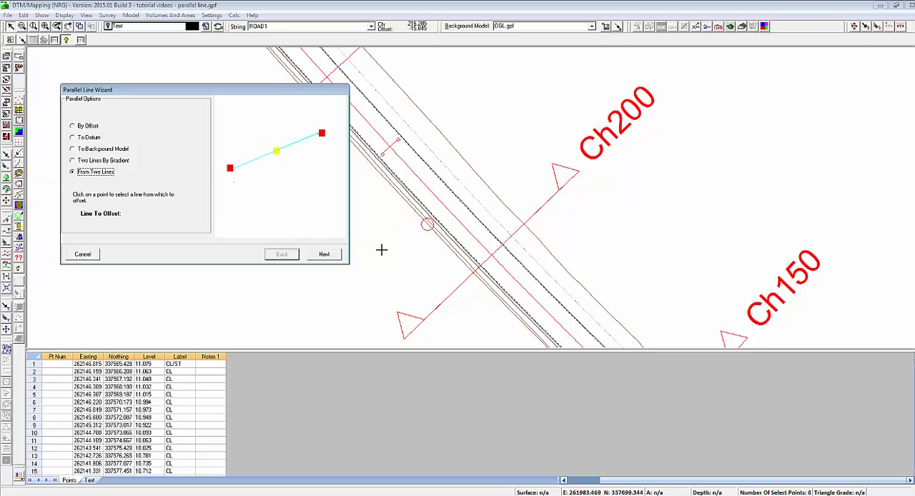
click(422, 199)
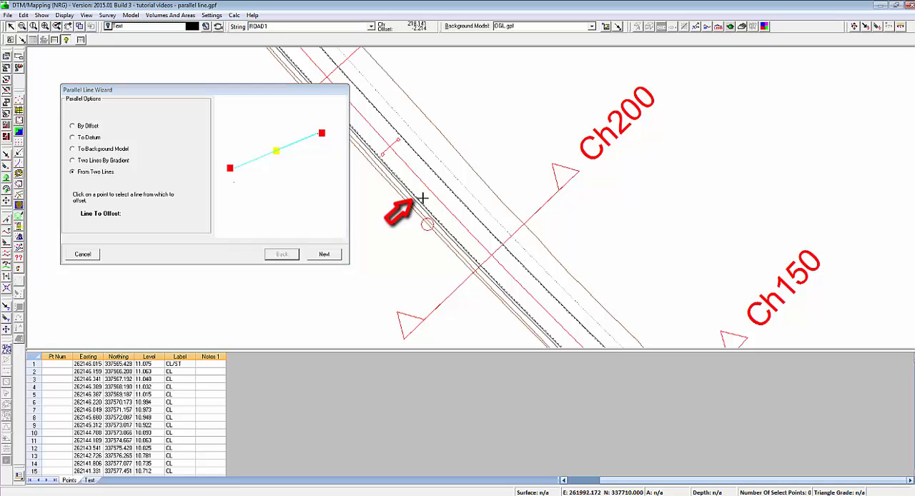
click(324, 255)
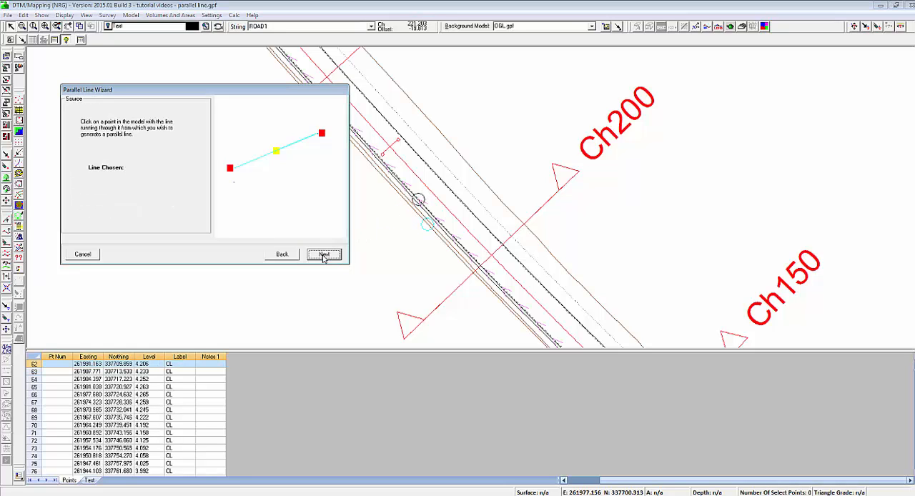
click(433, 177)
click(324, 256)
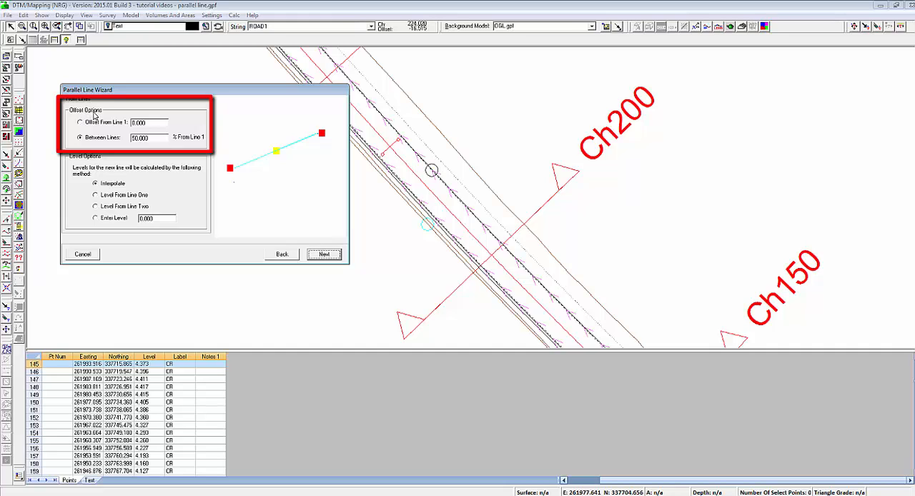
Review the offset and level options, then place the new line 50% between the two lines with interpolated levels
click(80, 123)
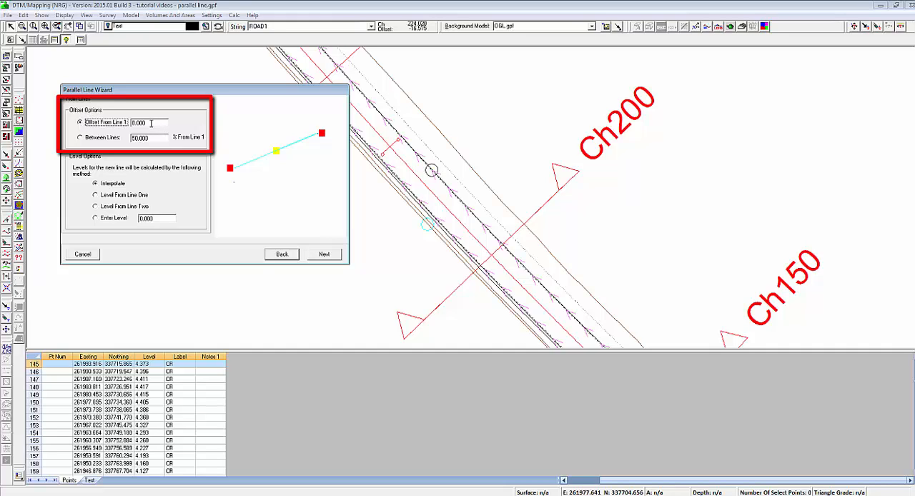
click(80, 138)
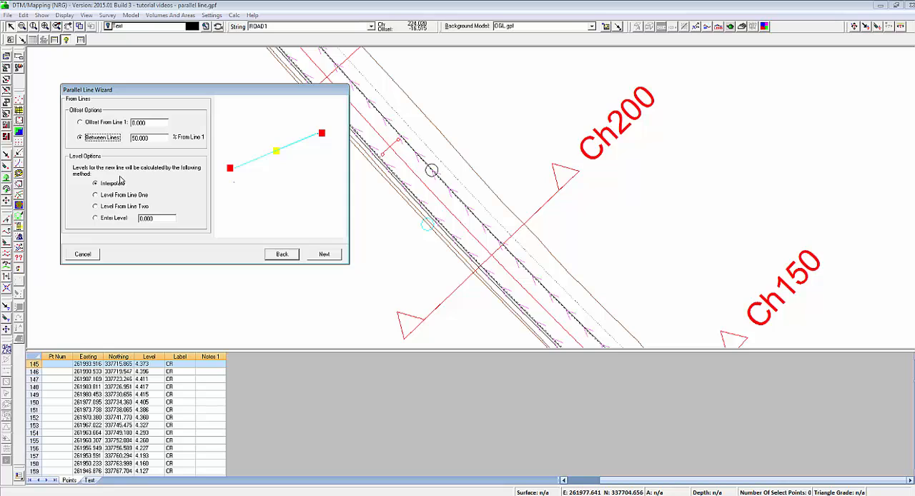
click(104, 197)
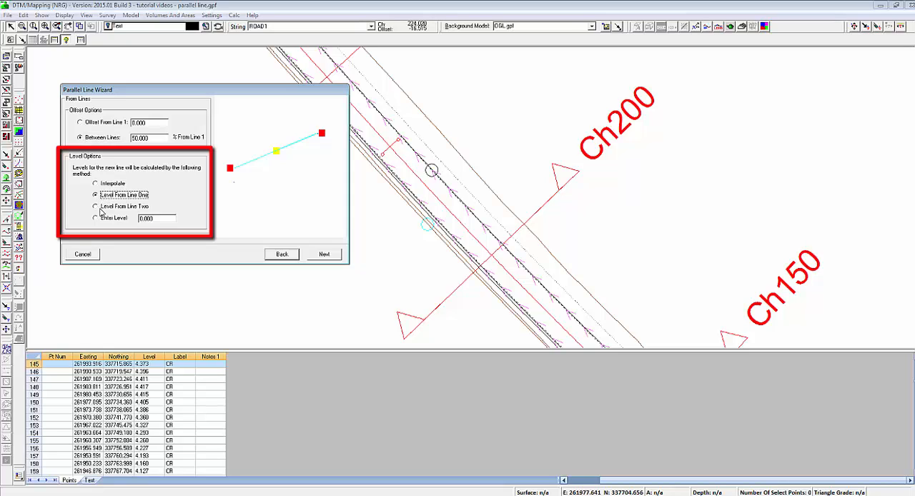
click(101, 207)
click(98, 218)
click(96, 185)
click(325, 255)
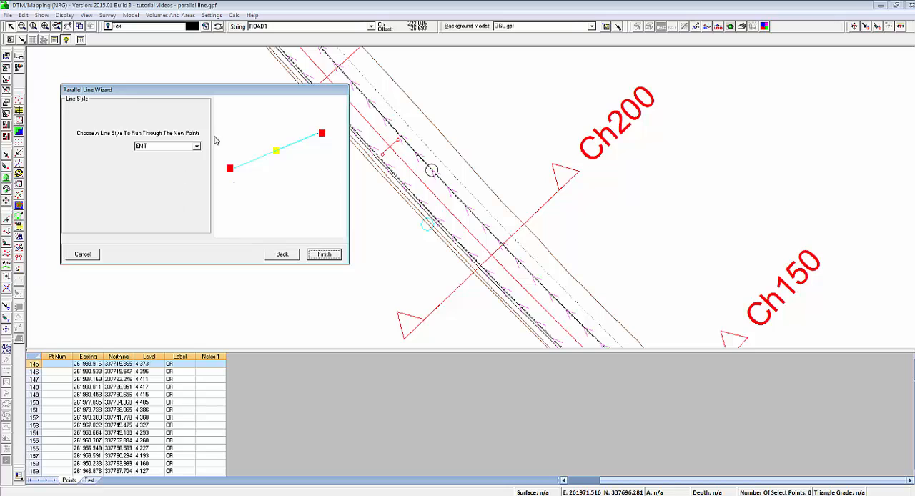
Assign the CC line style to the new points and generate the line midway between CL and CR
click(197, 146)
drag(199, 181, 200, 177)
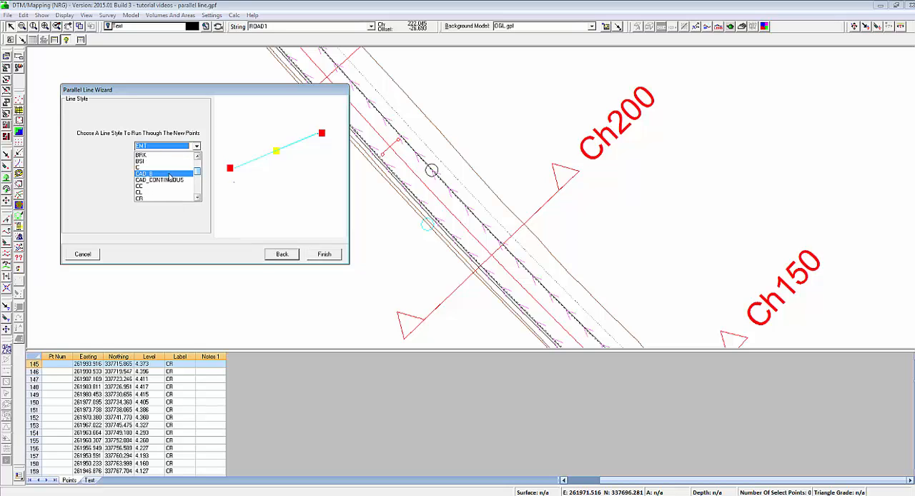
click(164, 180)
click(325, 255)
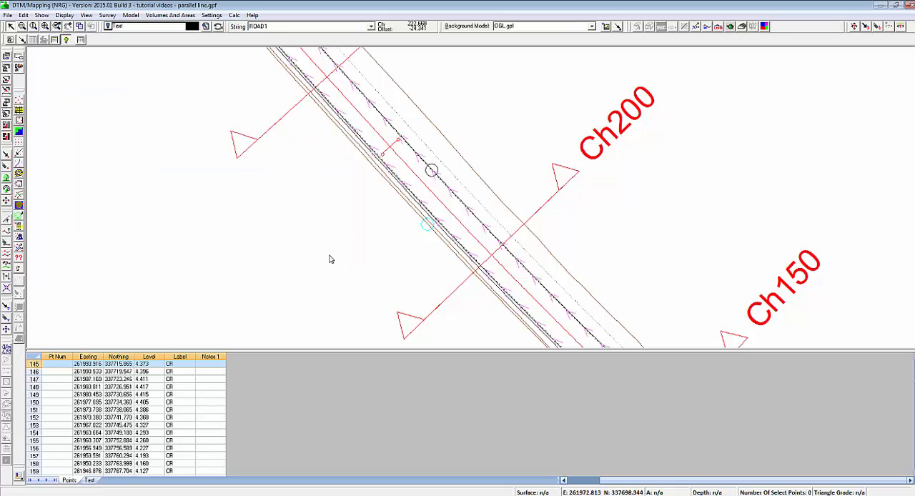
Cut a section across the road between Ch250 and Ch200 and slide it along the road to examine the new CC line
click(741, 27)
drag(660, 308, 474, 248)
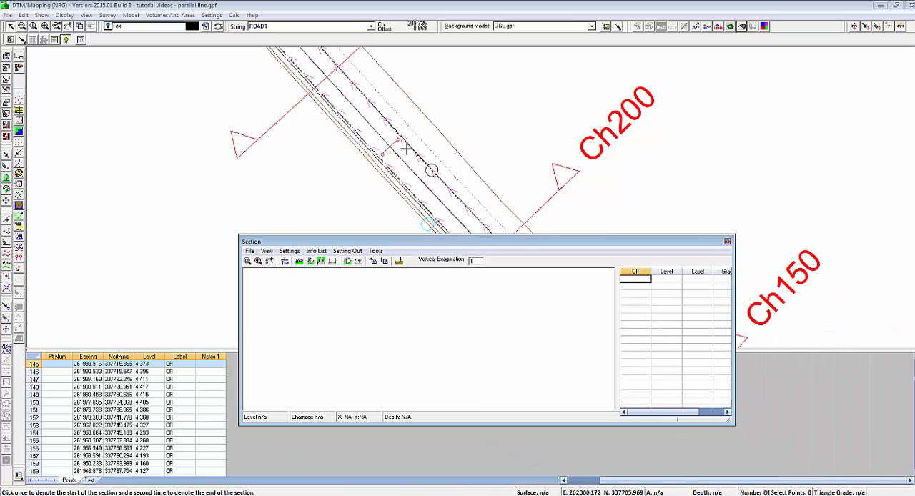
click(339, 125)
click(394, 74)
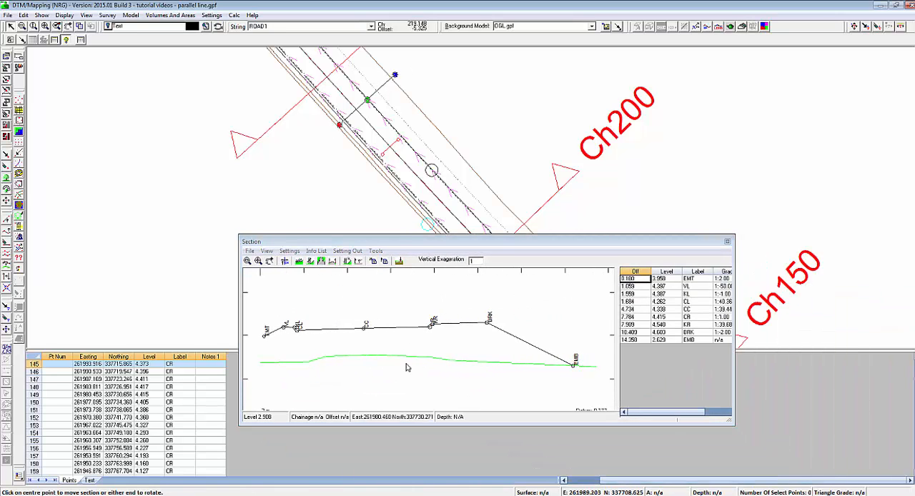
click(365, 330)
click(368, 101)
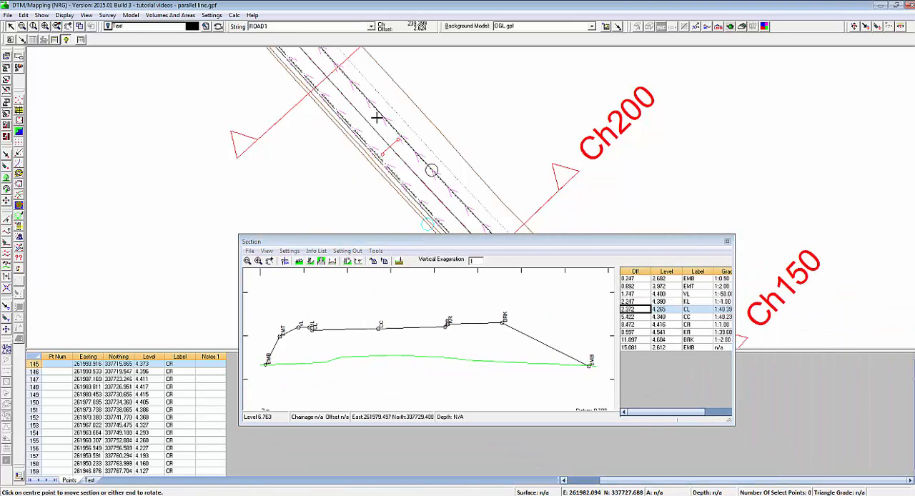